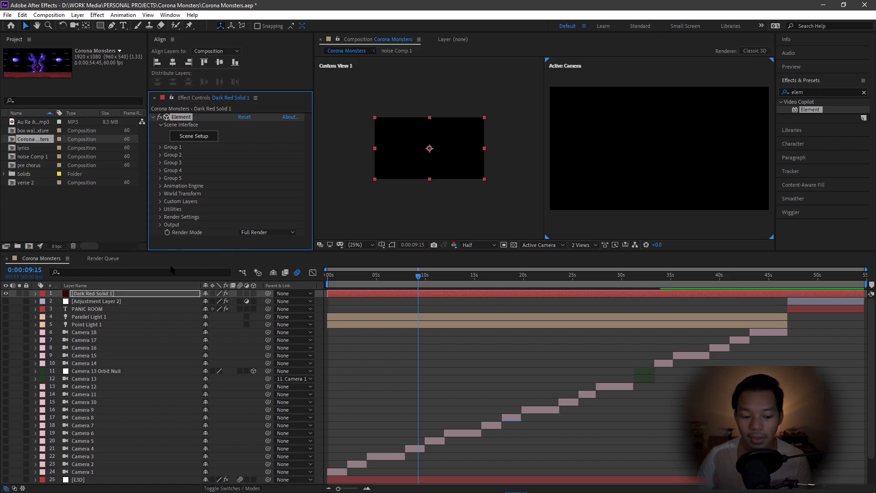
# Step: Open the scene setup of the Element effect on the Dark Red Solid 1 layer
pyautogui.scroll(-1, 135, 369)
pyautogui.scroll(2, 134, 370)
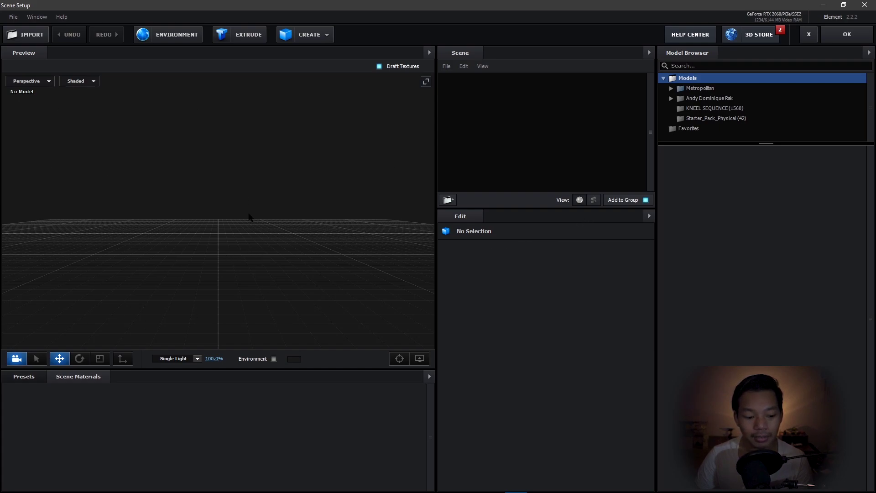
pyautogui.moveTo(262, 319); pyautogui.dragTo(287, 330)
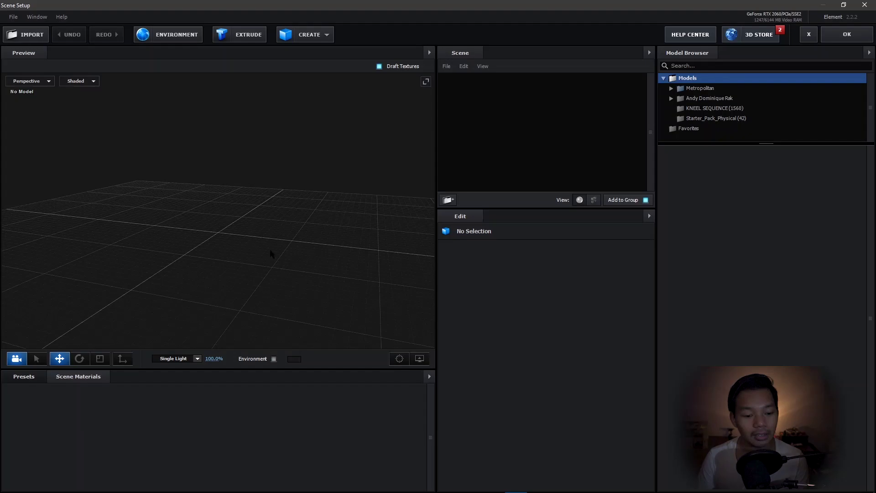
pyautogui.moveTo(248, 280); pyautogui.dragTo(263, 277)
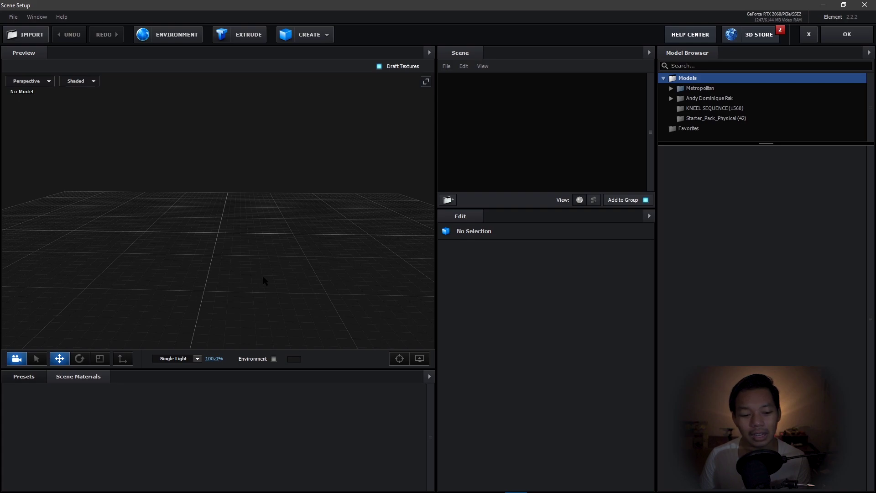
pyautogui.moveTo(274, 278); pyautogui.dragTo(282, 278)
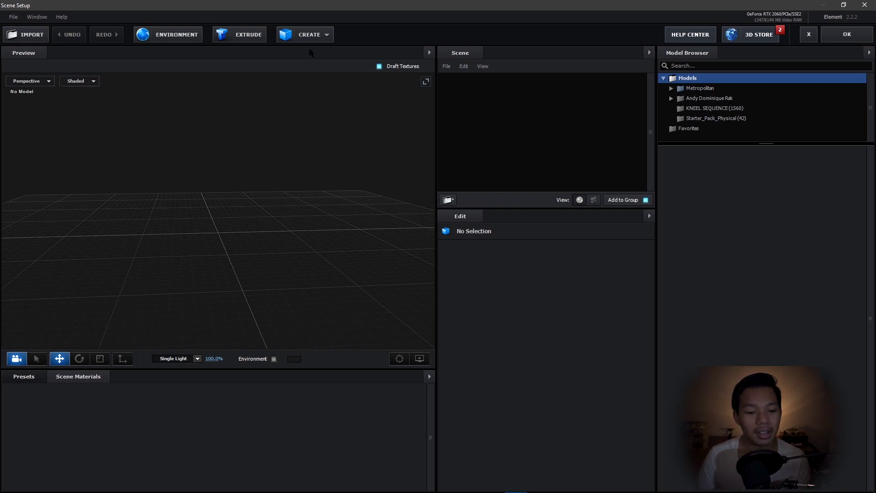
# Step: Create a box model and raise it to a Y position of 0.14
pyautogui.click(304, 35)
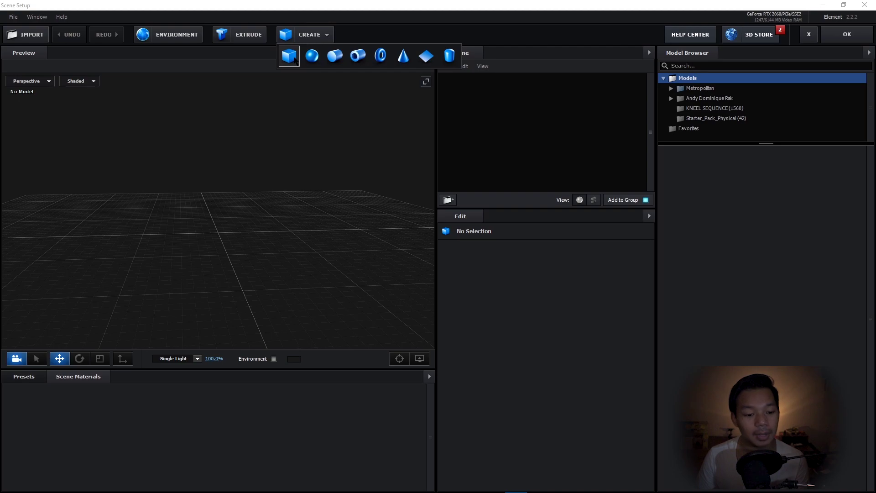
pyautogui.click(245, 60)
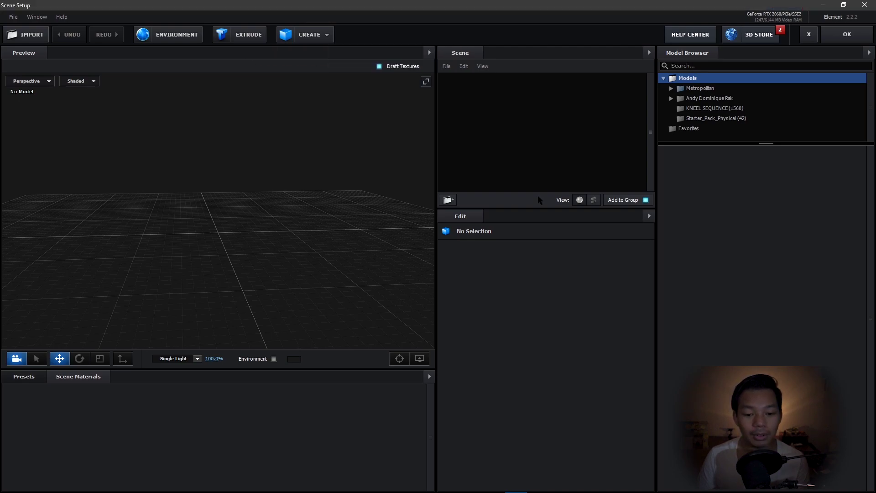
pyautogui.click(285, 37)
pyautogui.click(289, 57)
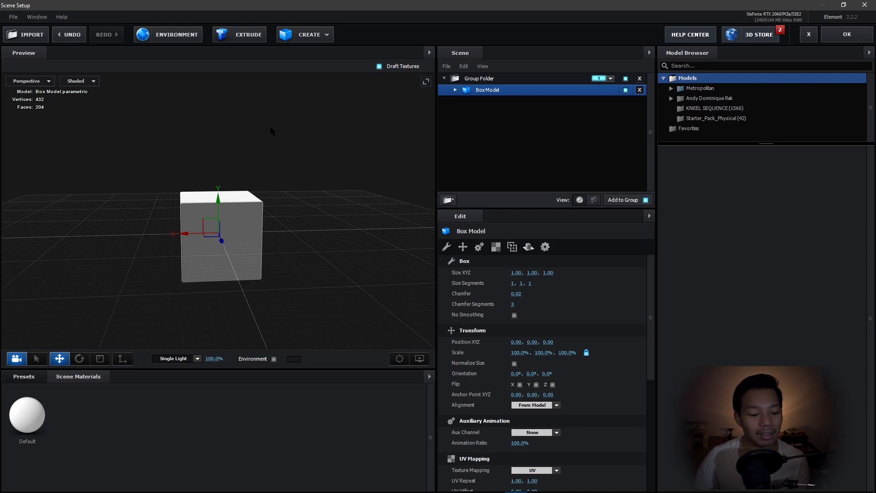
pyautogui.moveTo(217, 205); pyautogui.dragTo(220, 186)
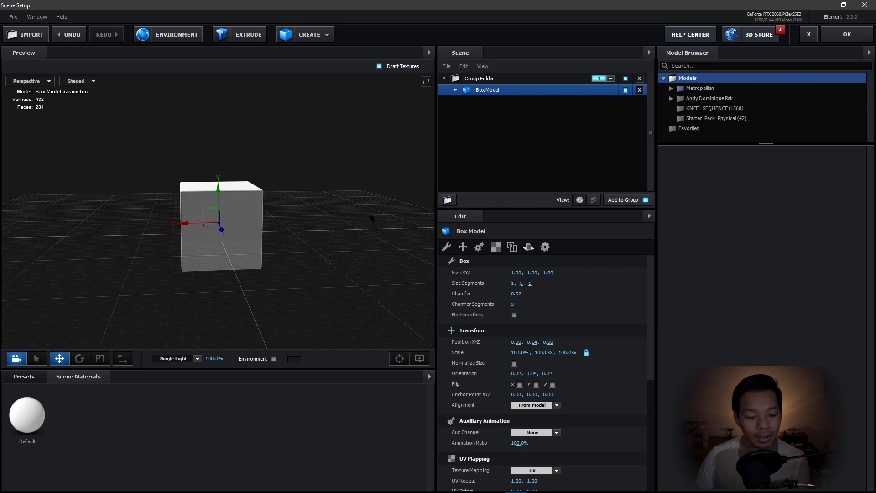
pyautogui.scroll(-1, 317, 268)
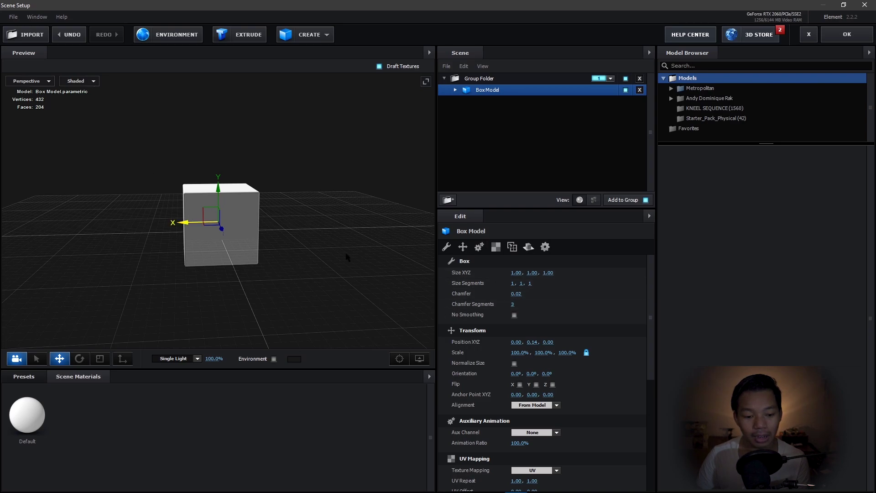
# Step: Expand the box model and examine its Default material's texture, reflectivity, illumination, wireframe and advanced settings
pyautogui.click(455, 90)
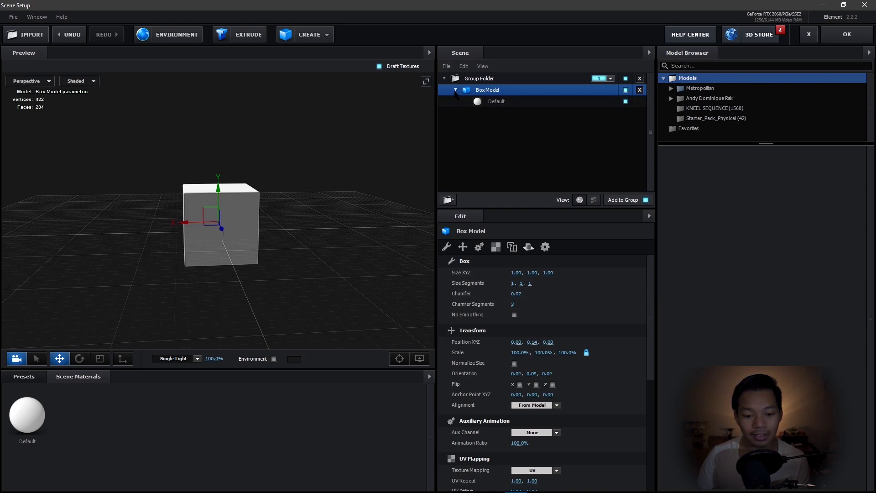
pyautogui.click(515, 101)
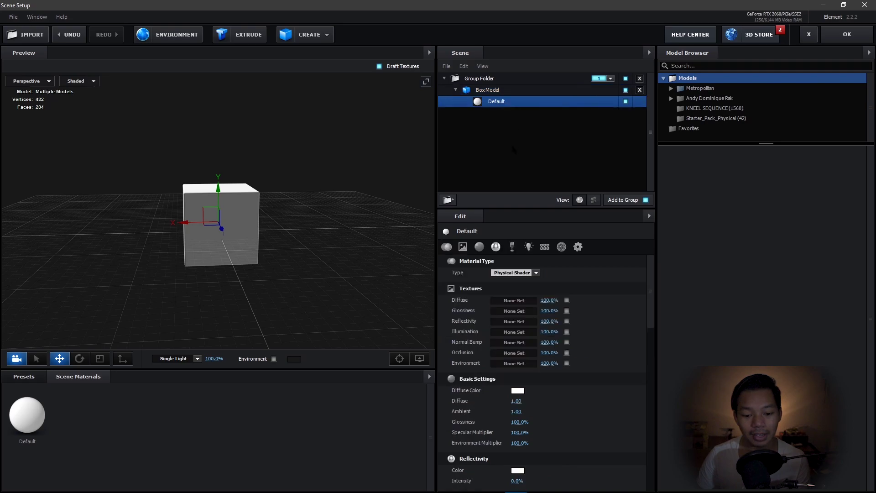
pyautogui.scroll(-5, 624, 321)
pyautogui.scroll(-5, 622, 320)
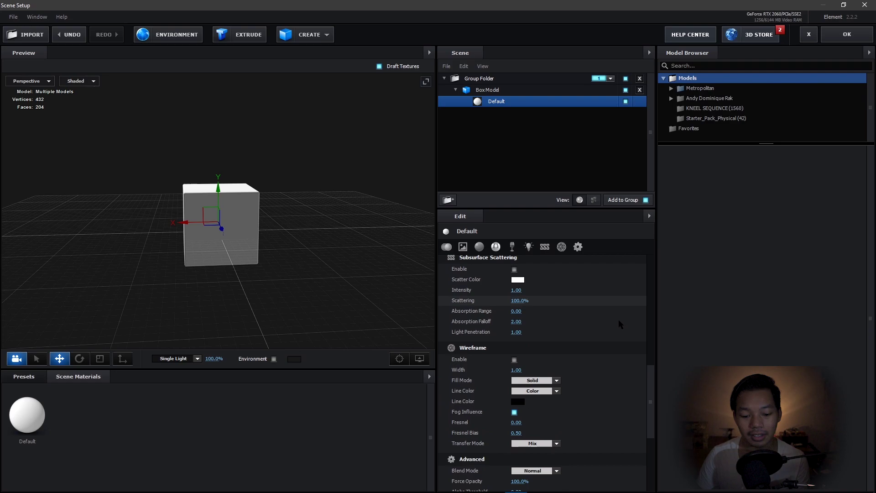
pyautogui.scroll(6, 606, 367)
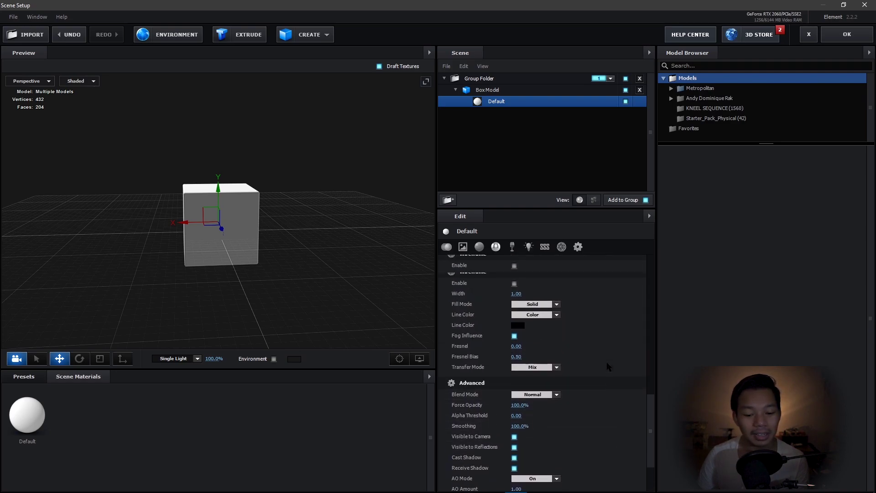
pyautogui.scroll(5, 608, 366)
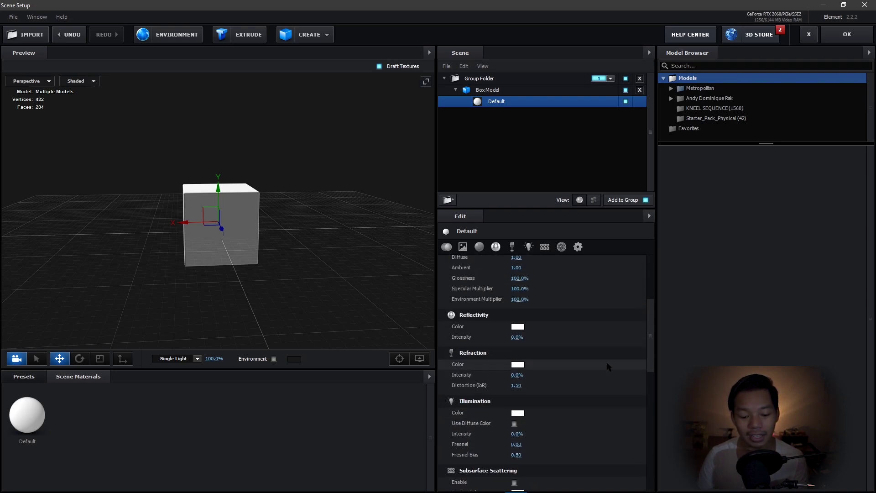
pyautogui.scroll(2, 606, 362)
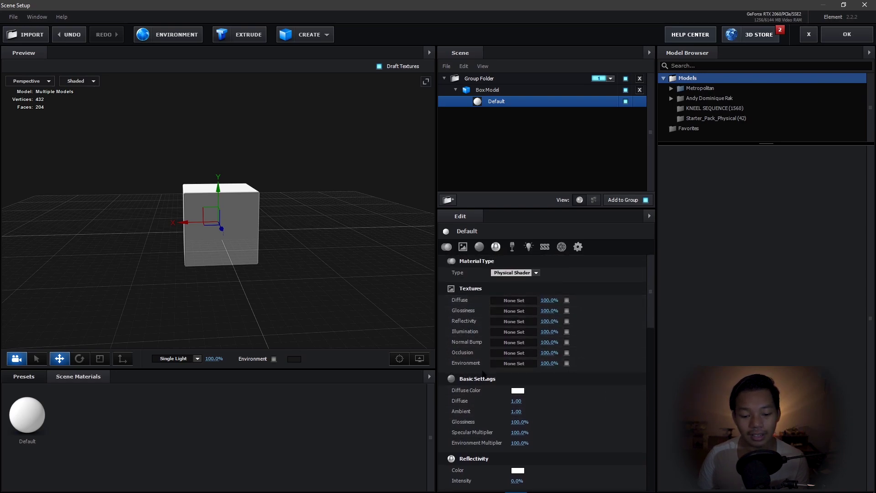
pyautogui.scroll(-10, 480, 368)
pyautogui.scroll(-3, 481, 368)
pyautogui.scroll(8, 483, 373)
pyautogui.scroll(3, 484, 377)
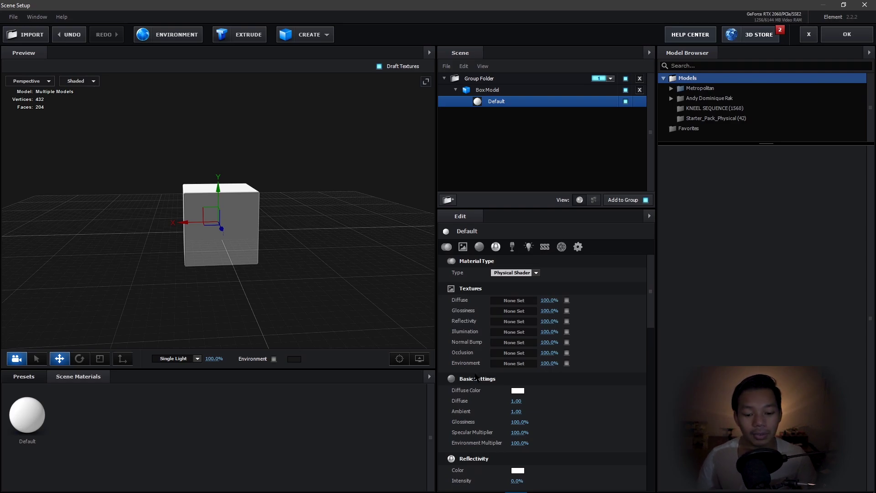
# Step: Accept the box scene and return to the Corona Monsters composition
pyautogui.click(214, 359)
pyautogui.click(220, 366)
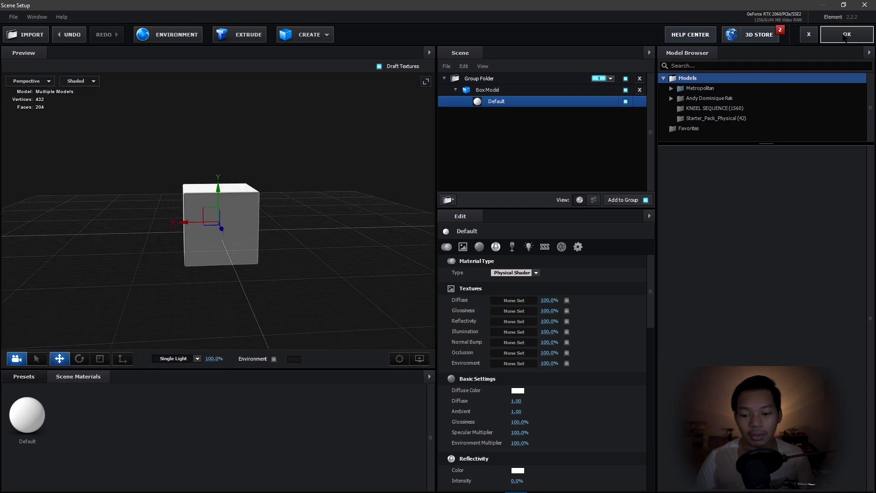
pyautogui.click(842, 37)
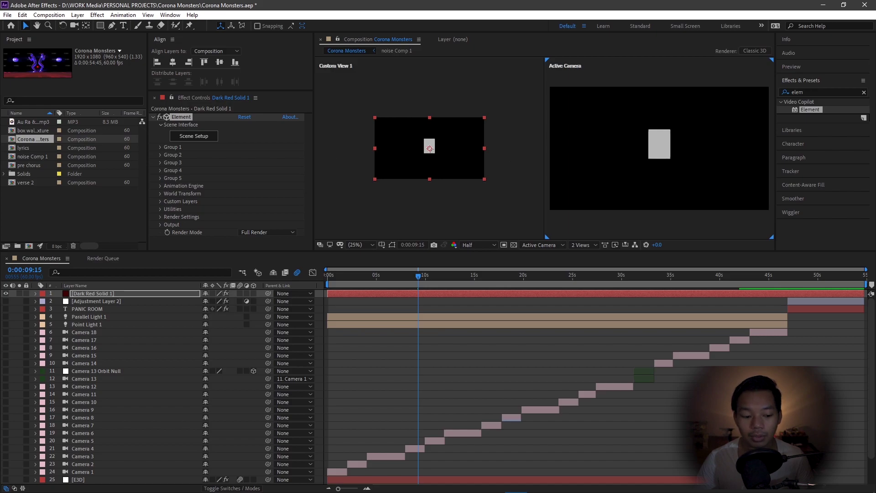
# Step: Delete the Dark Red Solid 1 layer from the Corona Monsters composition
pyautogui.click(98, 295)
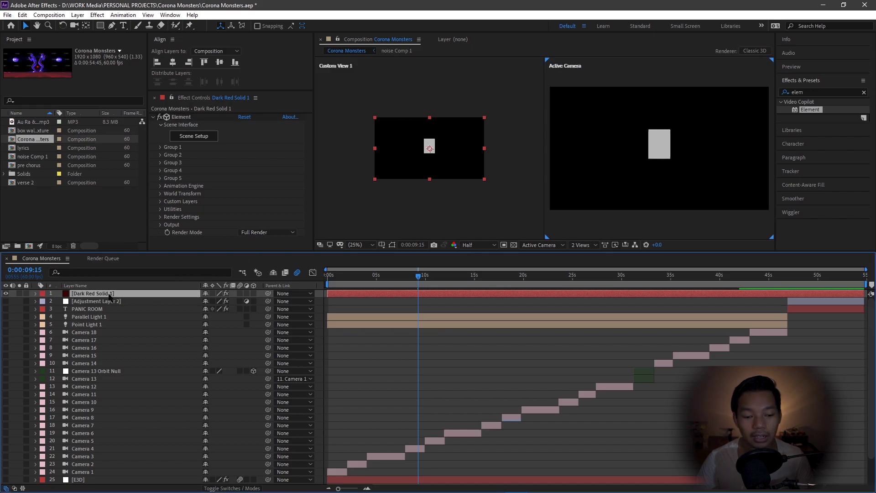
pyautogui.scroll(-2, 88, 365)
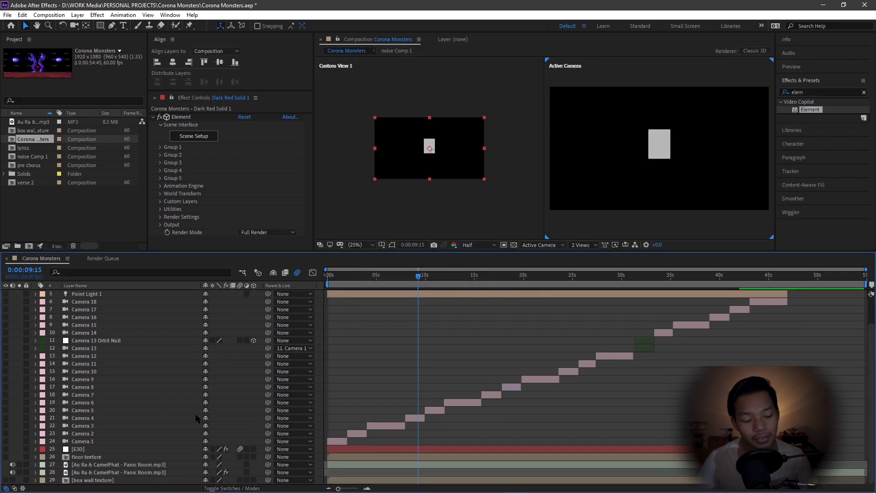
pyautogui.scroll(2, 196, 414)
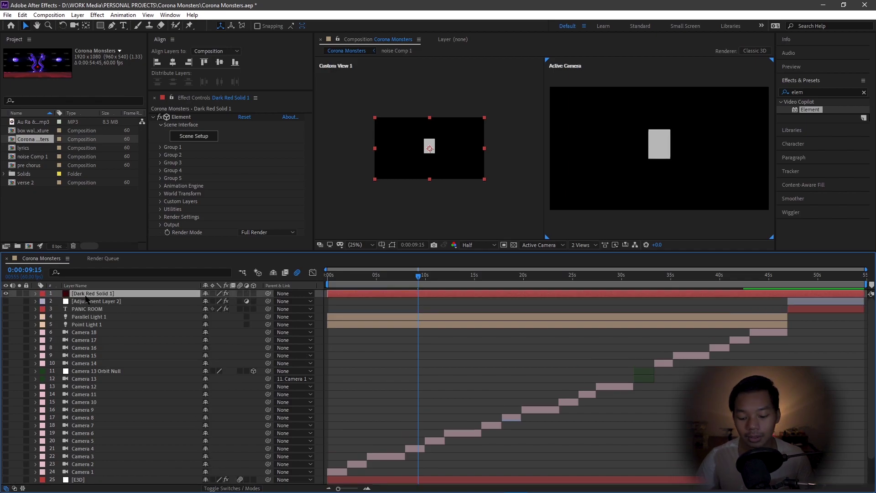
pyautogui.press('Delete')
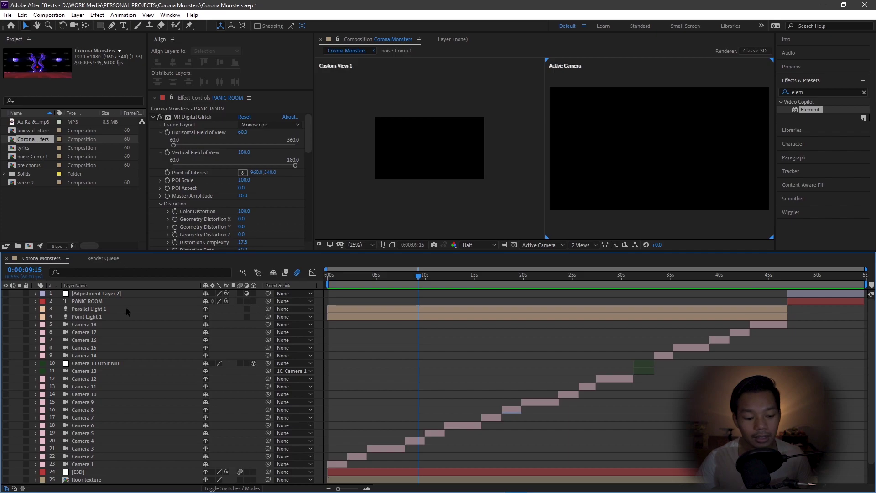
# Step: Make the E3D layer visible and open its Element scene setup
pyautogui.scroll(-2, 120, 315)
pyautogui.click(6, 449)
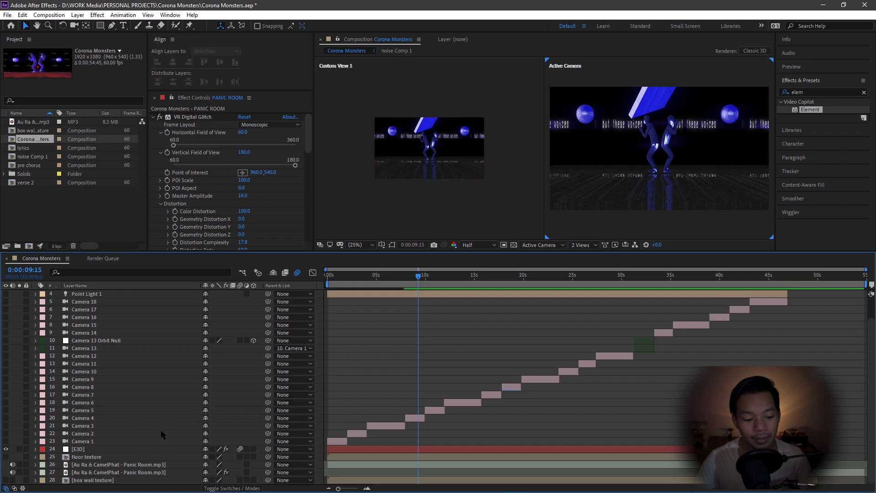
pyautogui.click(120, 449)
pyautogui.click(189, 137)
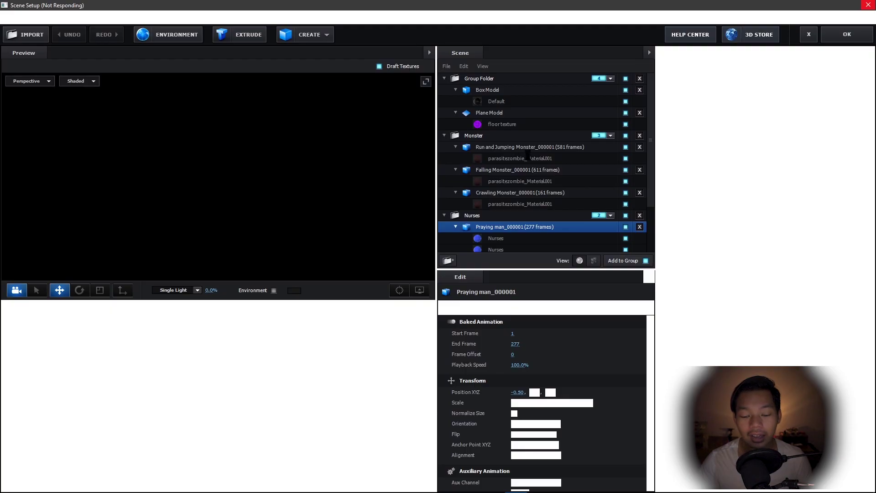
# Step: Look through the model groups in the scene list and preview the Group Folder holding the box and plane
pyautogui.scroll(3, 484, 133)
pyautogui.scroll(-5, 504, 91)
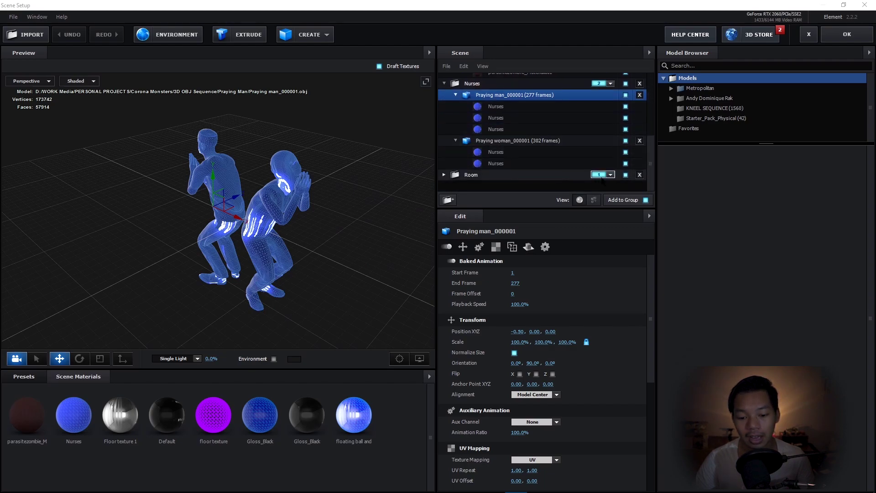
pyautogui.scroll(5, 598, 179)
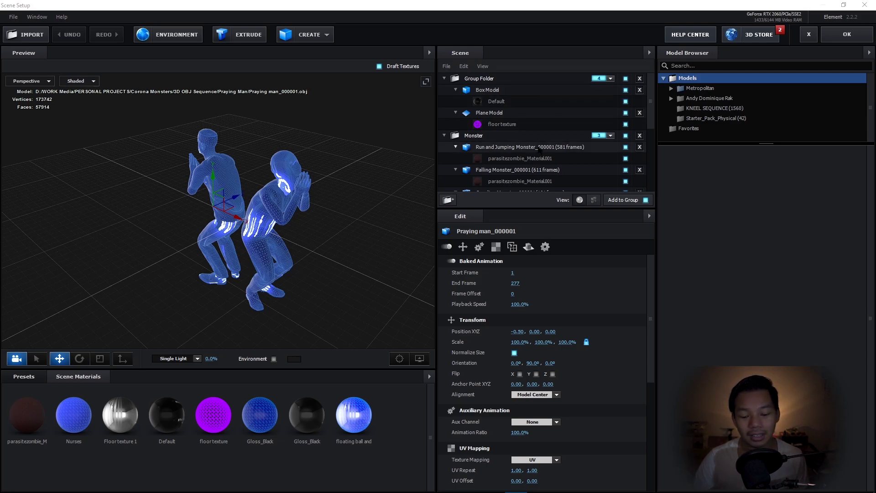
pyautogui.scroll(-5, 532, 139)
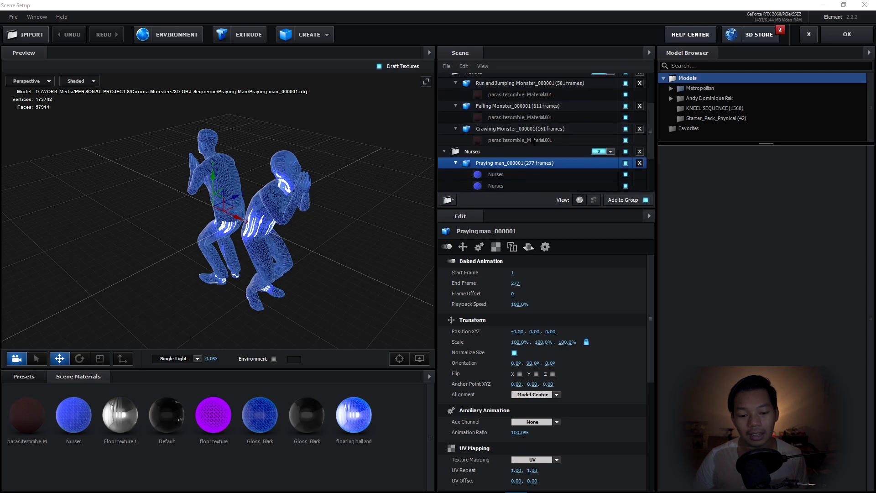
pyautogui.scroll(5, 532, 139)
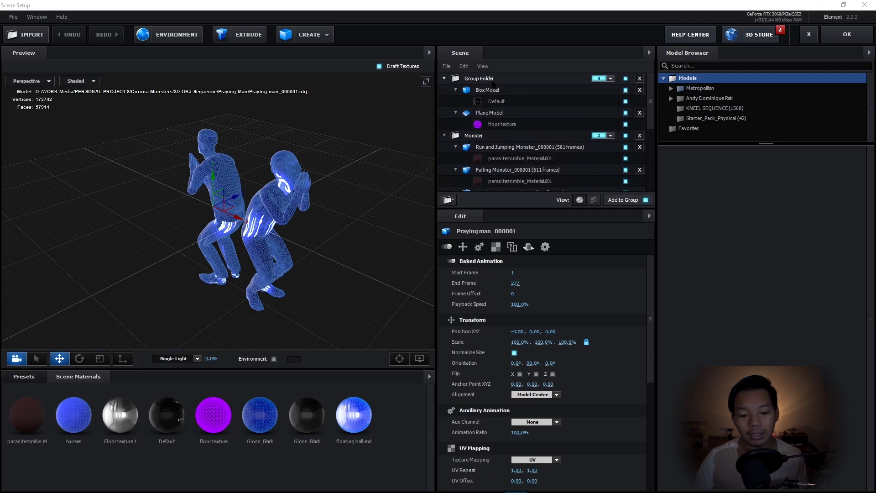
pyautogui.click(491, 81)
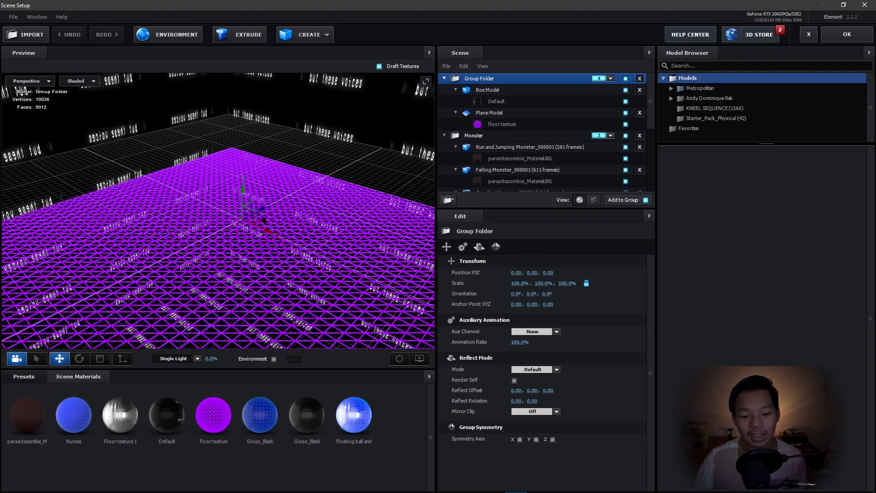
# Step: Preview the Room, Nurses and Monster groups one after another to examine which models each contains
pyautogui.scroll(-1, 491, 108)
pyautogui.scroll(-5, 483, 130)
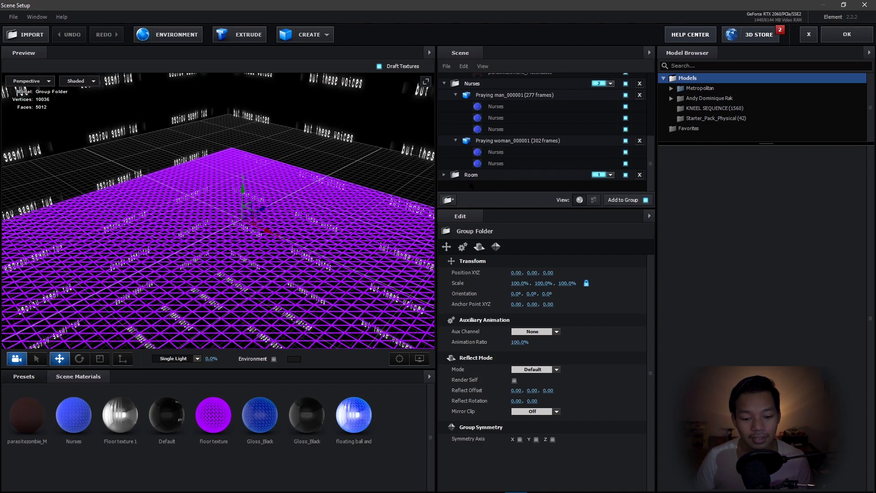
pyautogui.click(475, 177)
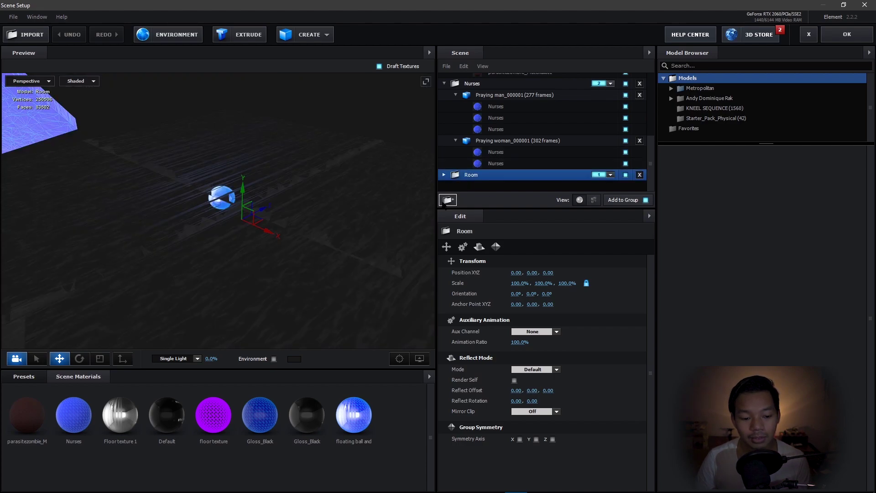
pyautogui.scroll(-3, 202, 249)
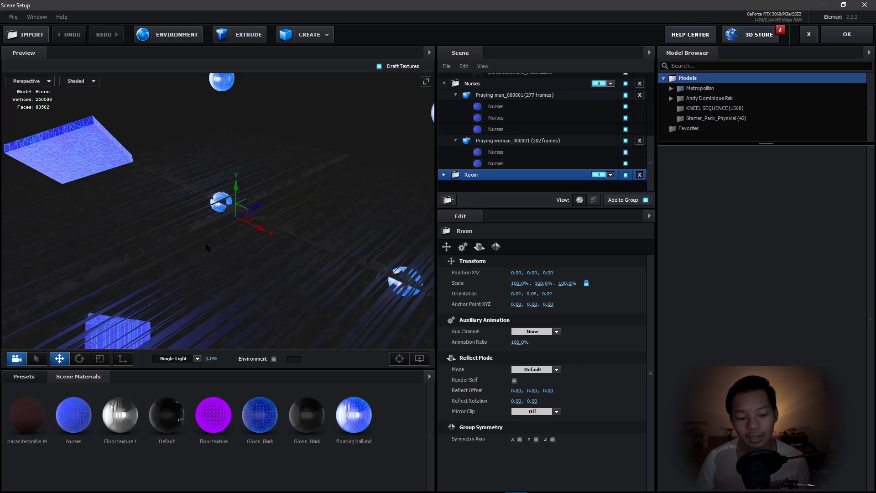
pyautogui.scroll(-2, 241, 245)
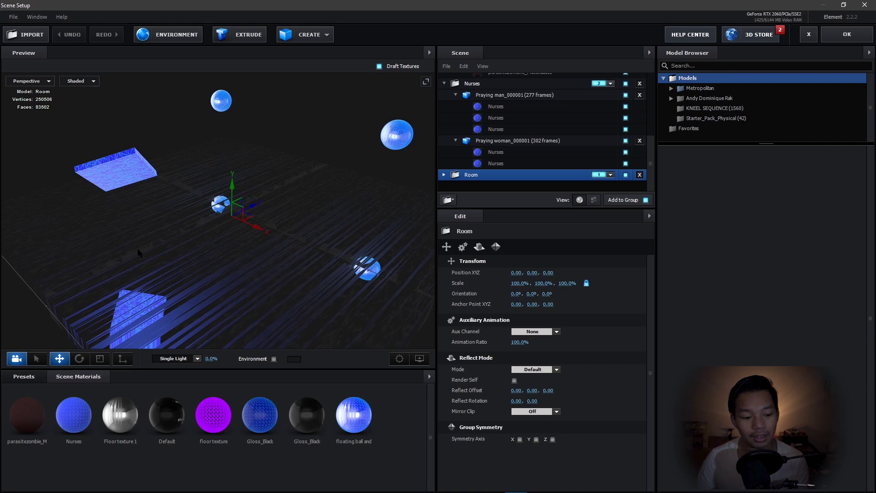
pyautogui.scroll(5, 529, 187)
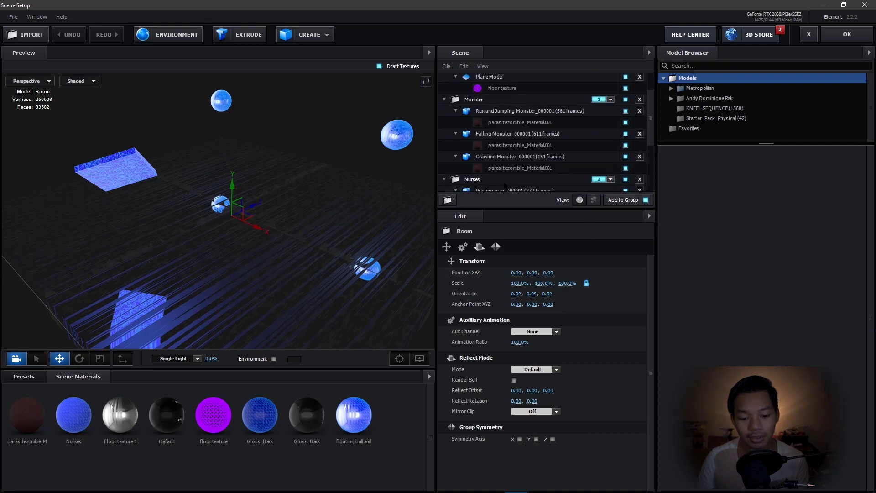
pyautogui.click(505, 184)
pyautogui.scroll(3, 502, 167)
pyautogui.click(486, 131)
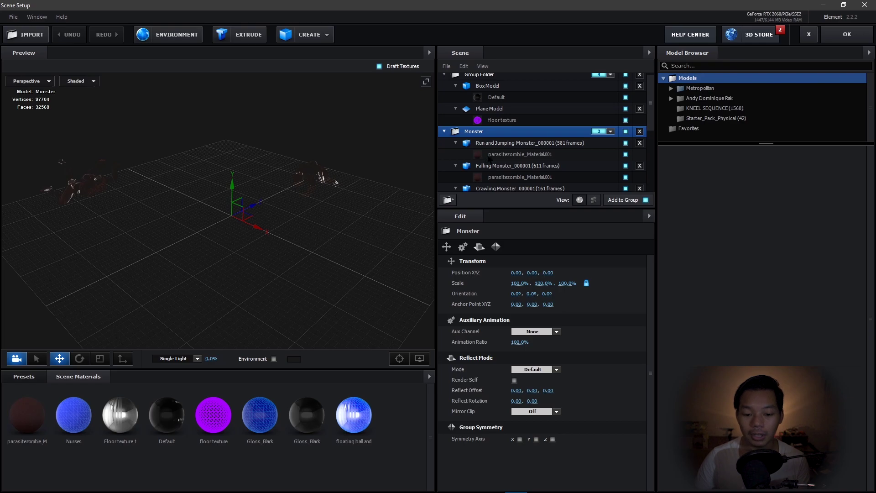
# Step: Close the Element scene setup and show the Group 4 Particle Replicator settings of the E3D layer
pyautogui.click(847, 35)
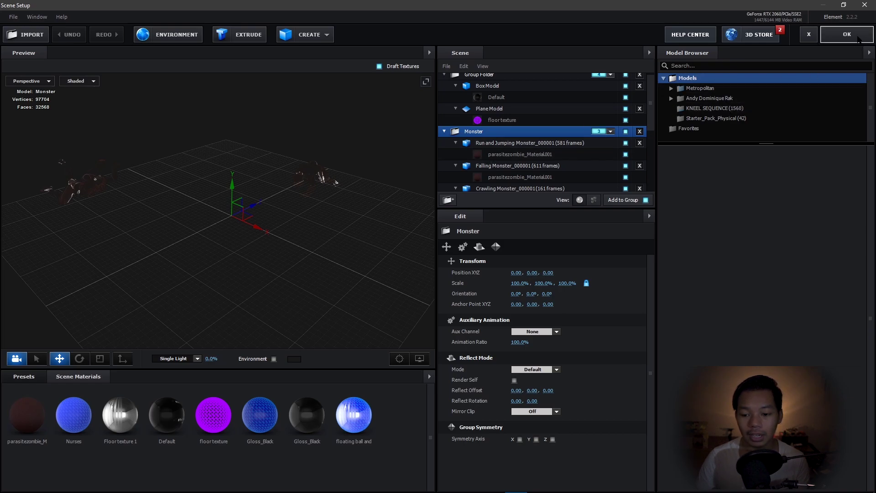
pyautogui.scroll(-3, 207, 196)
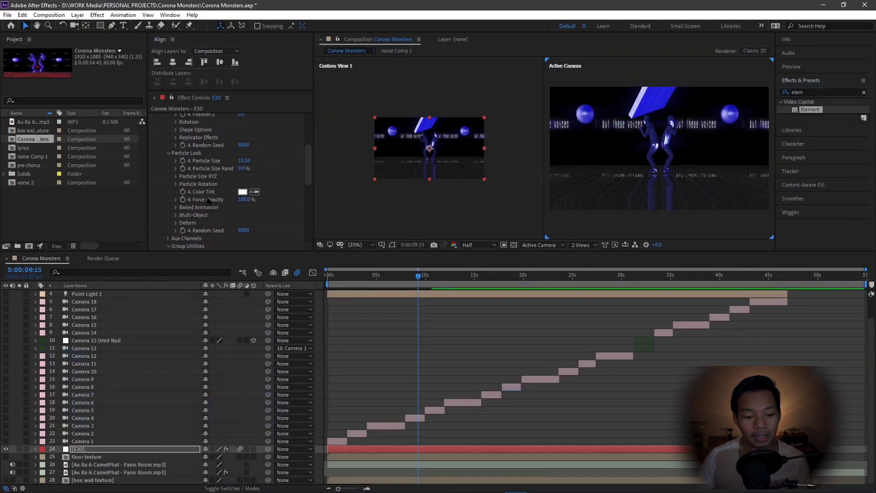
pyautogui.scroll(3, 207, 197)
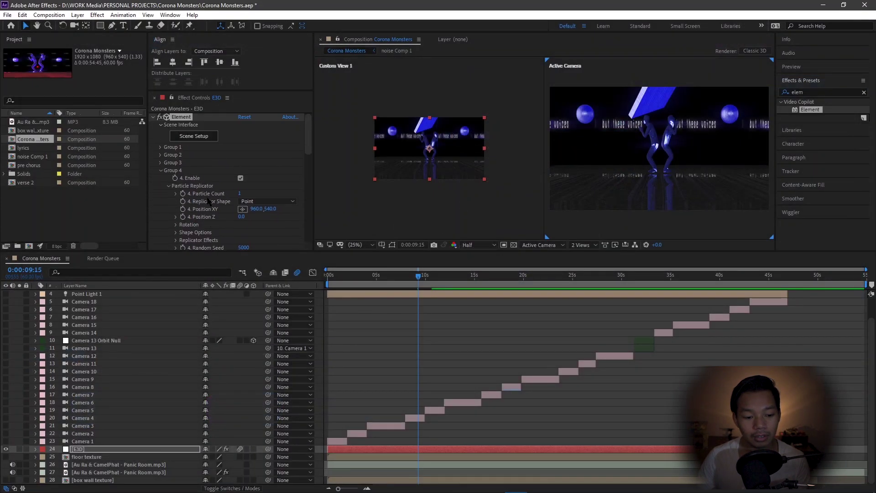
pyautogui.click(163, 176)
pyautogui.click(160, 171)
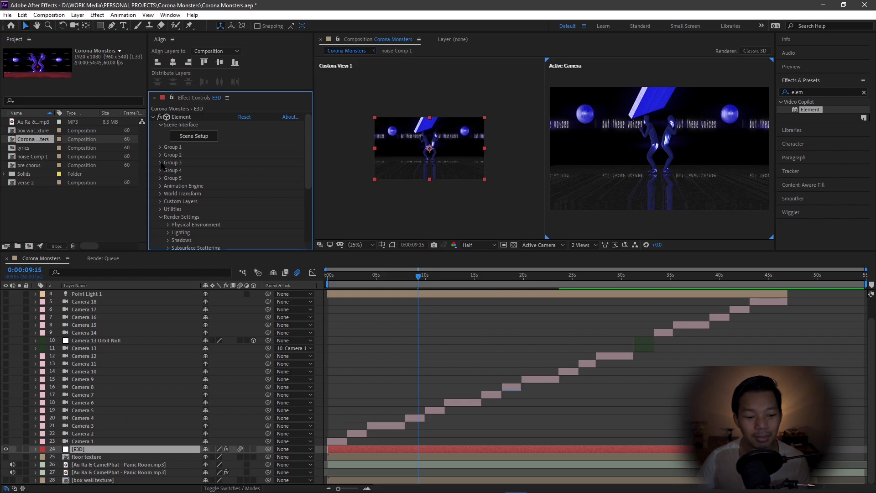
pyautogui.click(160, 163)
pyautogui.click(160, 130)
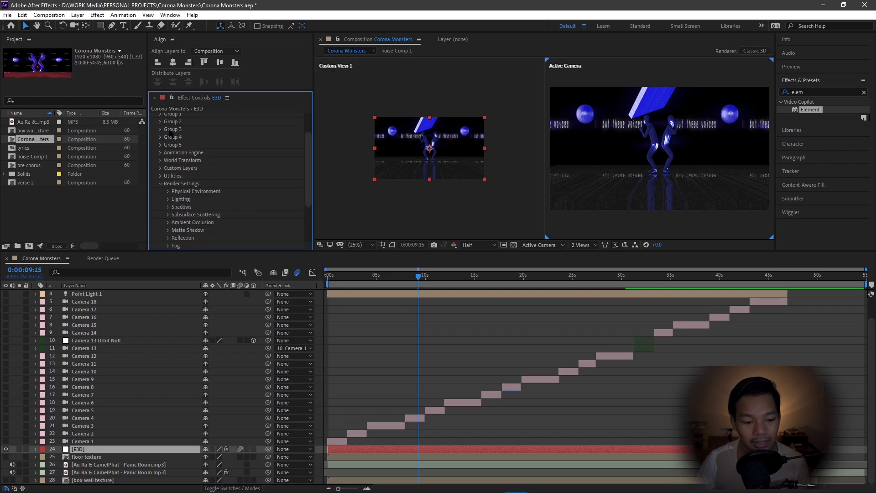
pyautogui.scroll(1, 167, 148)
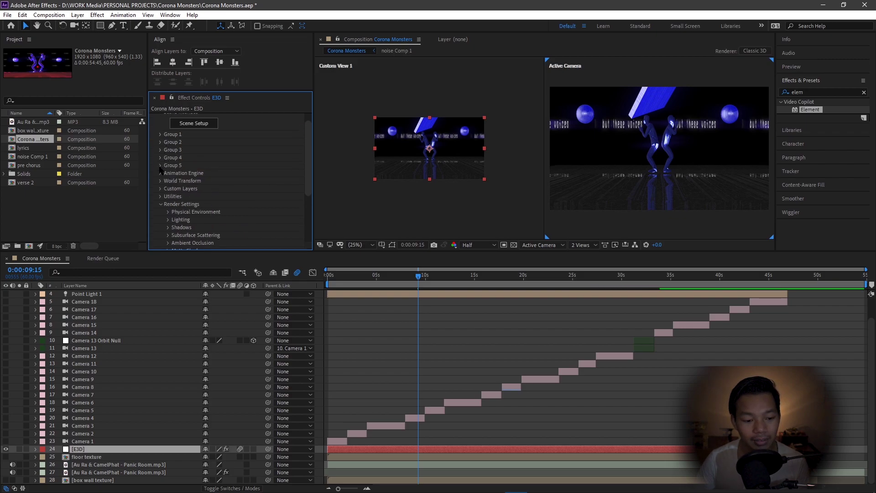
pyautogui.click(160, 158)
pyautogui.scroll(-2, 179, 185)
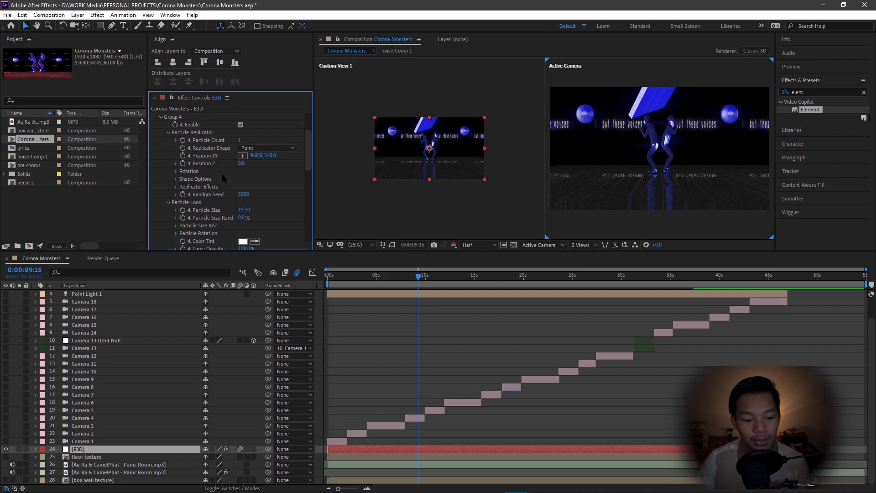
# Step: Shift Group 4's X position to about 1039 and lower the preview resolution to Quarter
pyautogui.moveTo(257, 156); pyautogui.dragTo(292, 156)
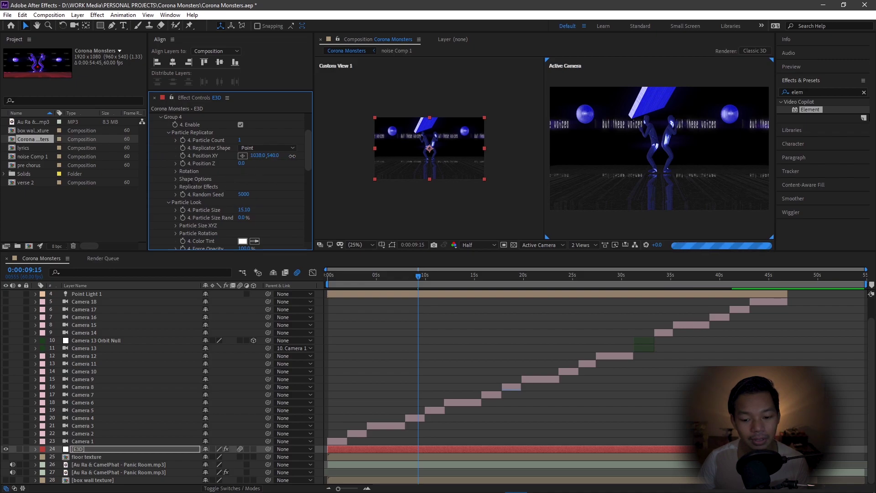
pyautogui.click(487, 245)
pyautogui.click(478, 297)
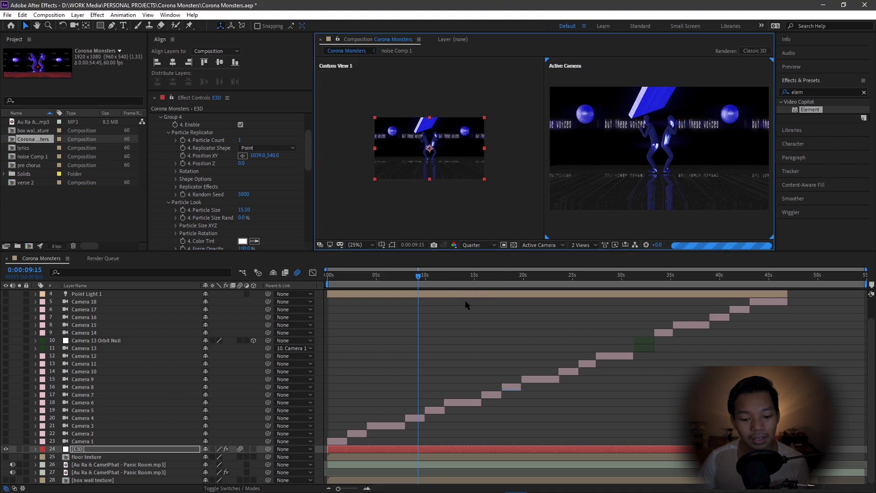
# Step: Shift Group 4's X position to 838 and 8, and finally leave it at 229
pyautogui.click(243, 156)
pyautogui.moveTo(244, 156); pyautogui.dragTo(165, 160)
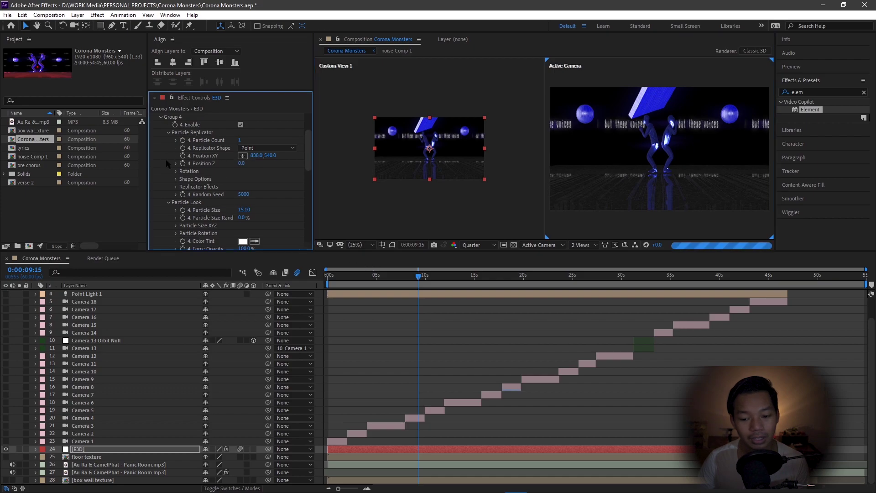
pyautogui.moveTo(256, 156); pyautogui.dragTo(0, 162)
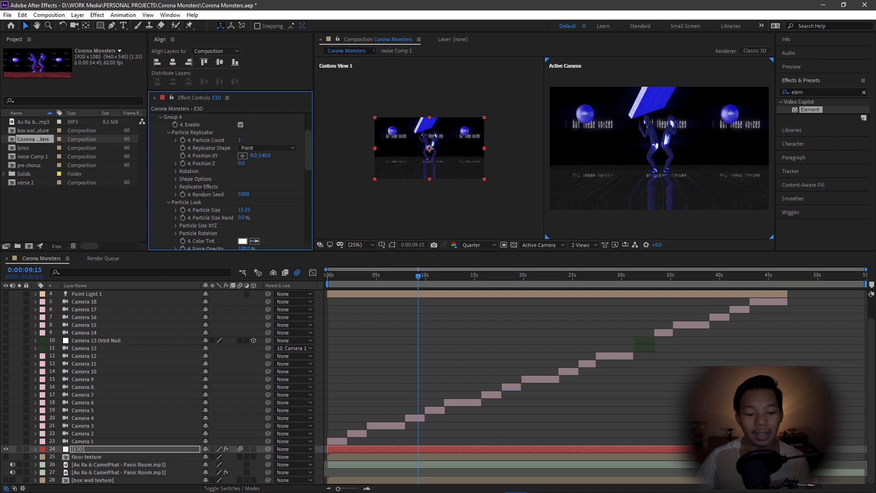
pyautogui.moveTo(252, 156); pyautogui.dragTo(360, 158)
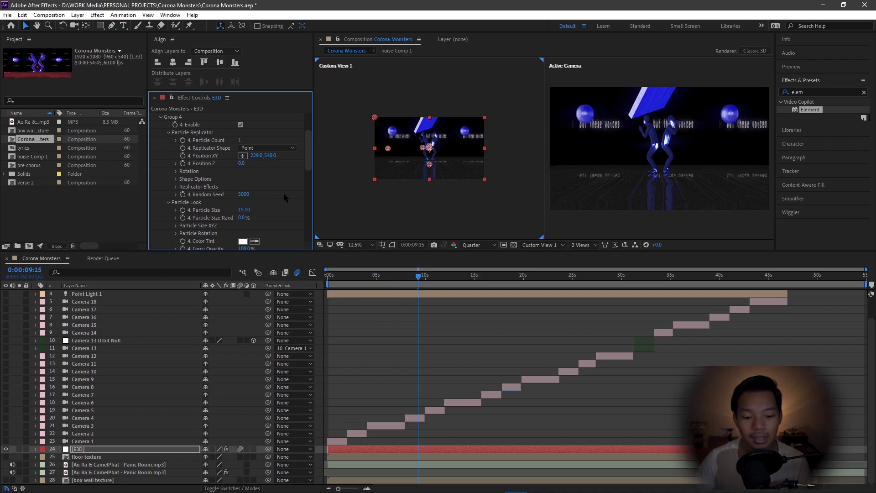
# Step: Reopen the Element scene setup, examine the texture, illumination and wireframe settings of the praying woman's Nurses material, and close the setup
pyautogui.scroll(3, 294, 194)
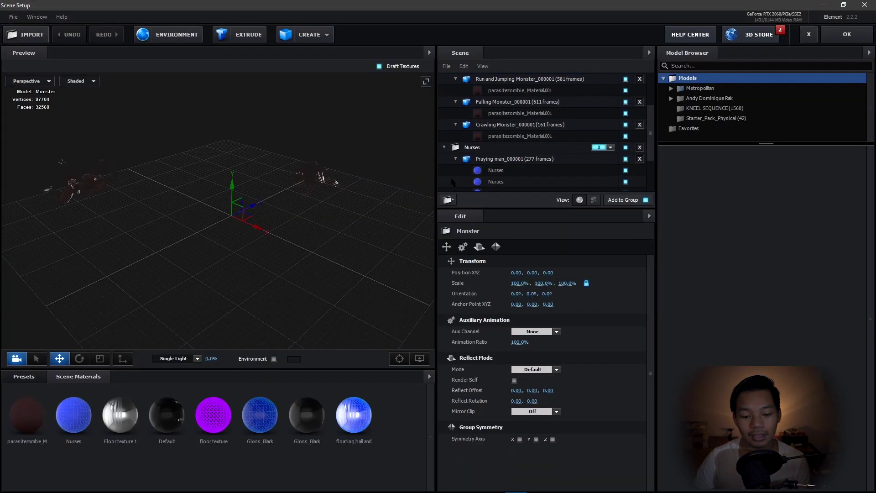
pyautogui.scroll(-3, 479, 173)
pyautogui.click(517, 155)
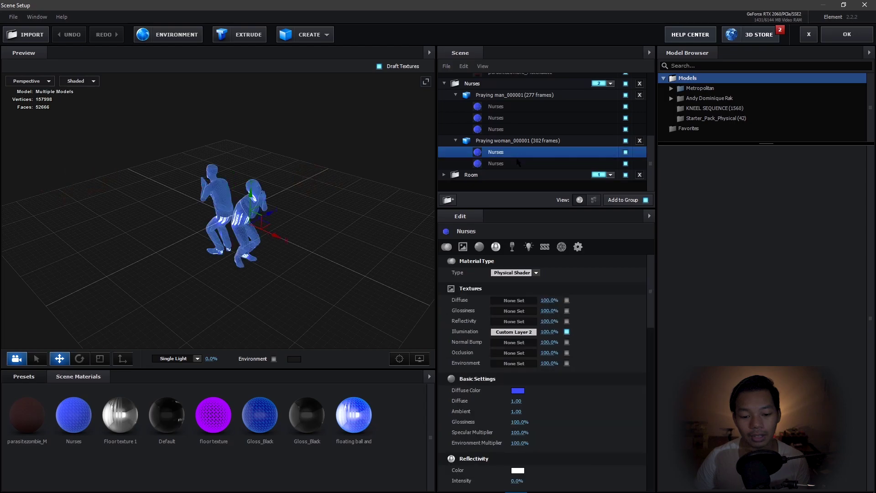
pyautogui.scroll(5, 494, 187)
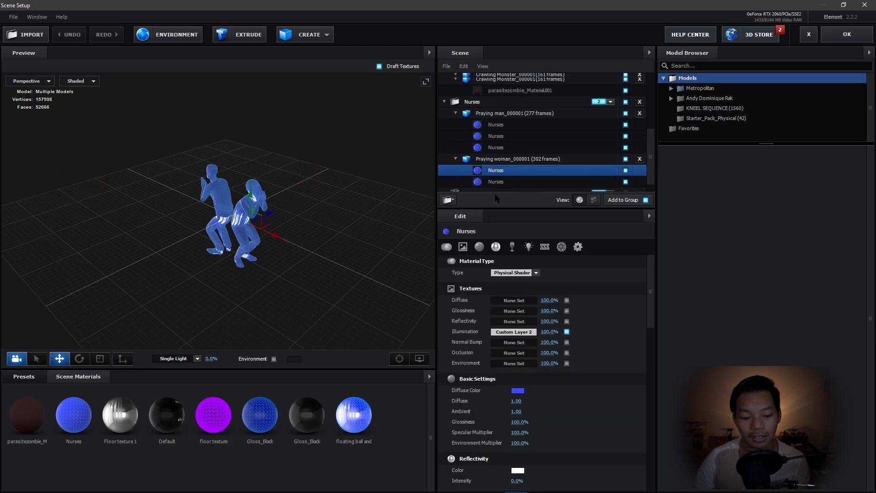
pyautogui.scroll(-5, 542, 187)
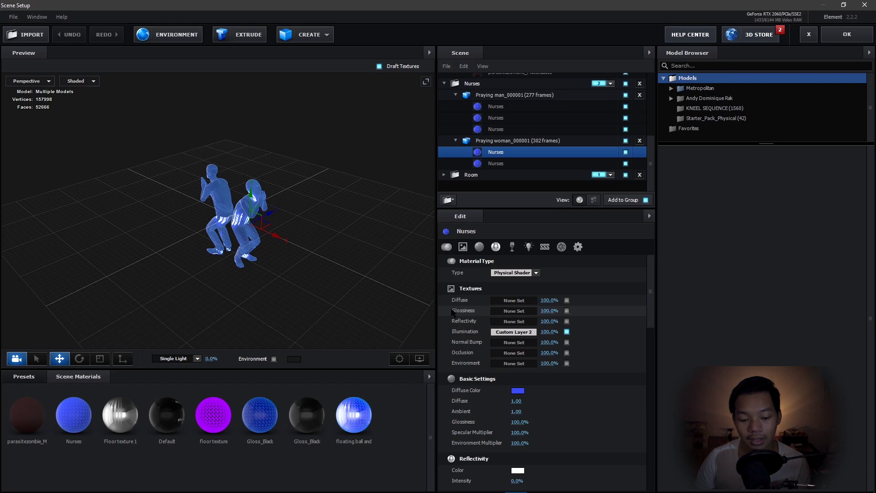
pyautogui.moveTo(452, 304)
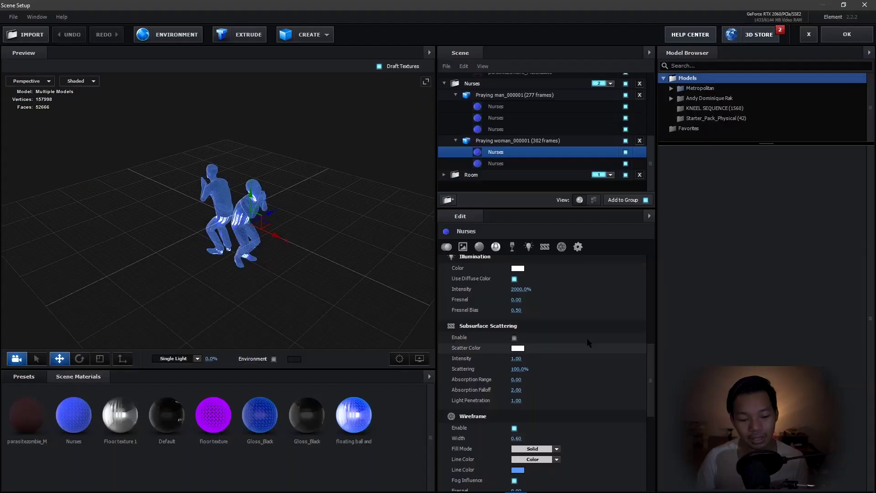
pyautogui.scroll(10, 571, 292)
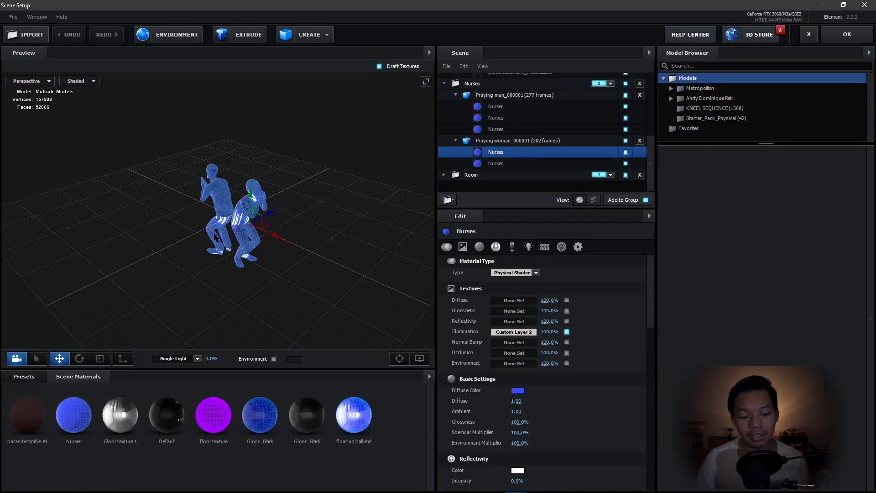
pyautogui.click(834, 38)
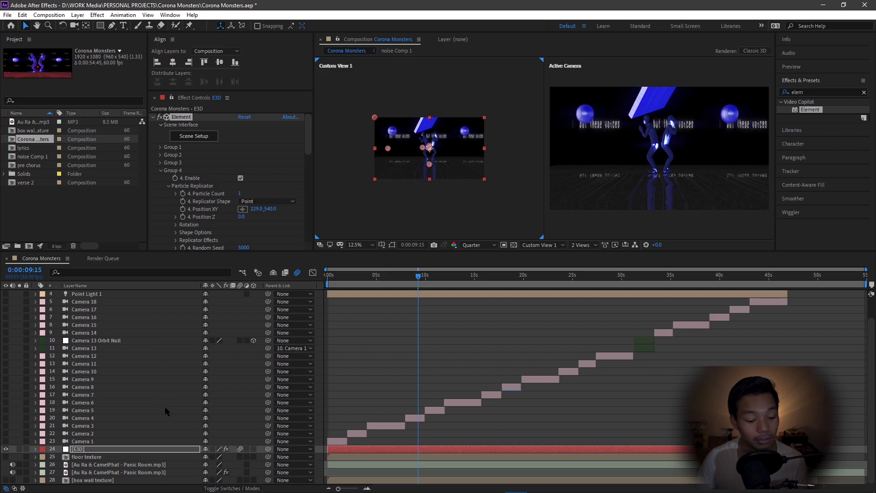
# Step: Locate the floor texture and box wall texture layers and open the composition behind the floor texture layer
pyautogui.click(103, 458)
pyautogui.click(100, 481)
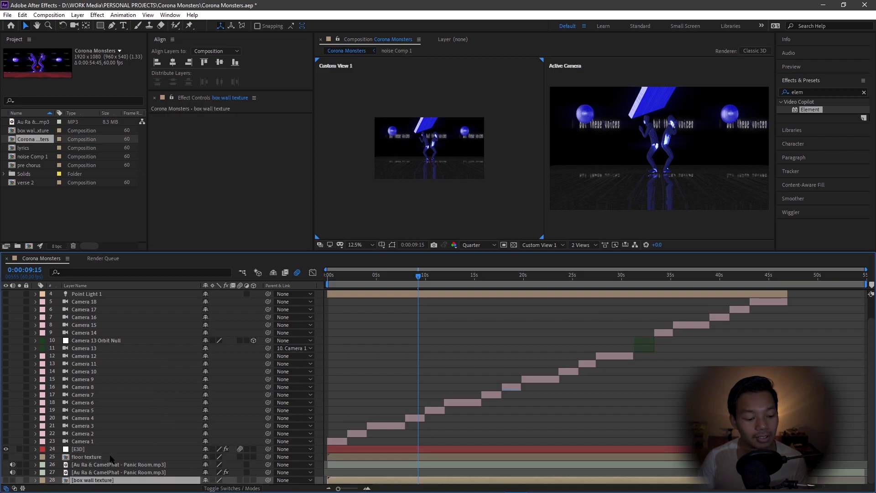
pyautogui.click(111, 458)
pyautogui.click(100, 481)
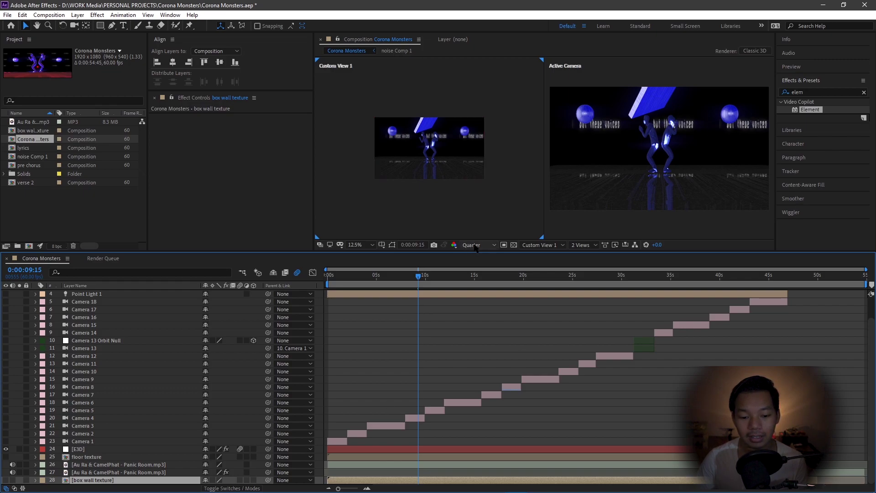
pyautogui.click(108, 458)
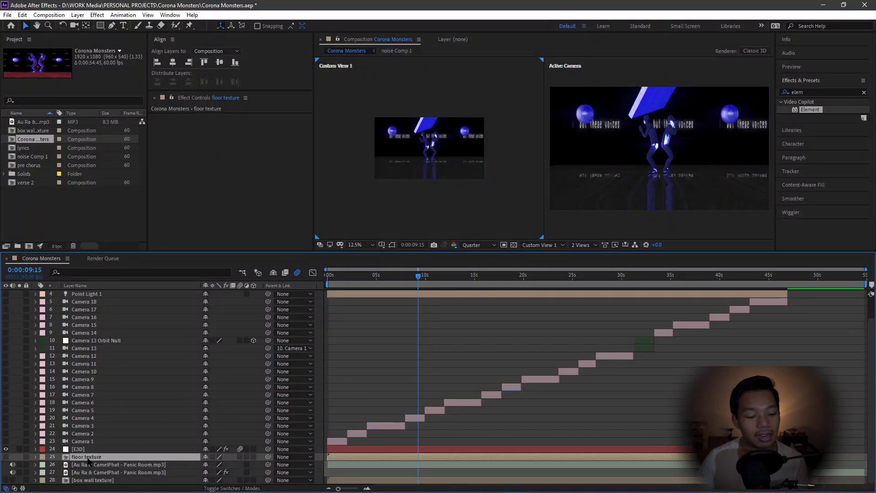
pyautogui.doubleClick(88, 457)
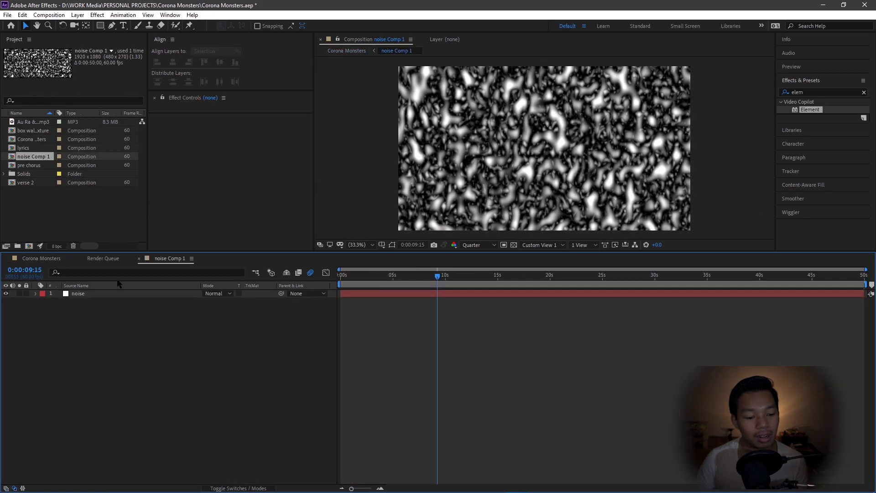
pyautogui.click(81, 258)
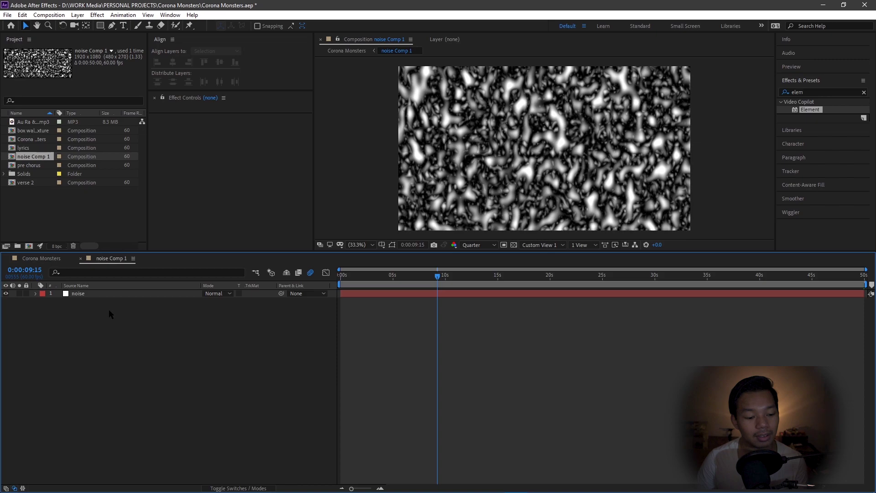
# Step: Inspect the Turbulent Noise effect settings on the noise layer and play a preview of its animation
pyautogui.click(117, 294)
pyautogui.moveTo(442, 282)
pyautogui.mouseDown()
pyautogui.moveTo(606, 279)
pyautogui.moveTo(429, 279)
pyautogui.mouseUp()
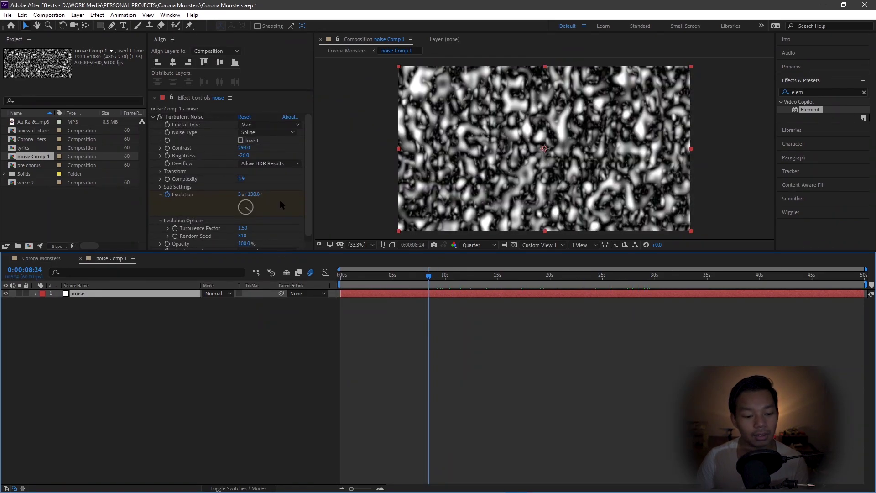
pyautogui.scroll(-1, 280, 200)
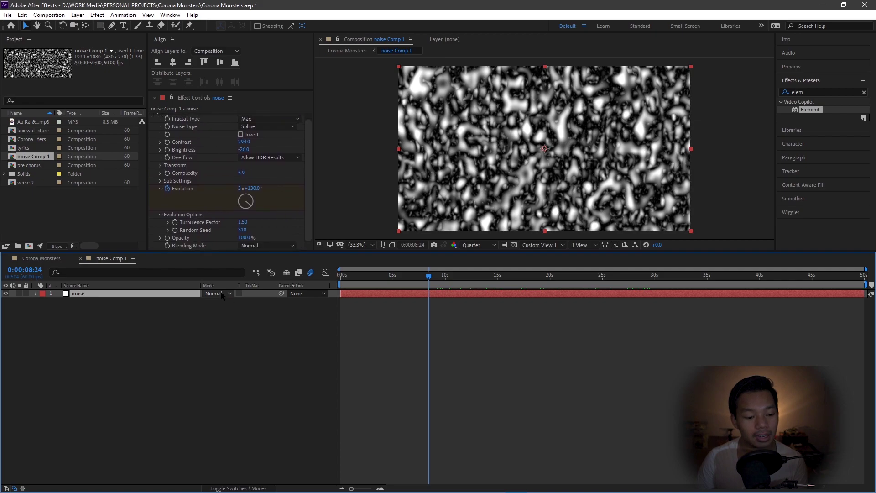
pyautogui.press('space')
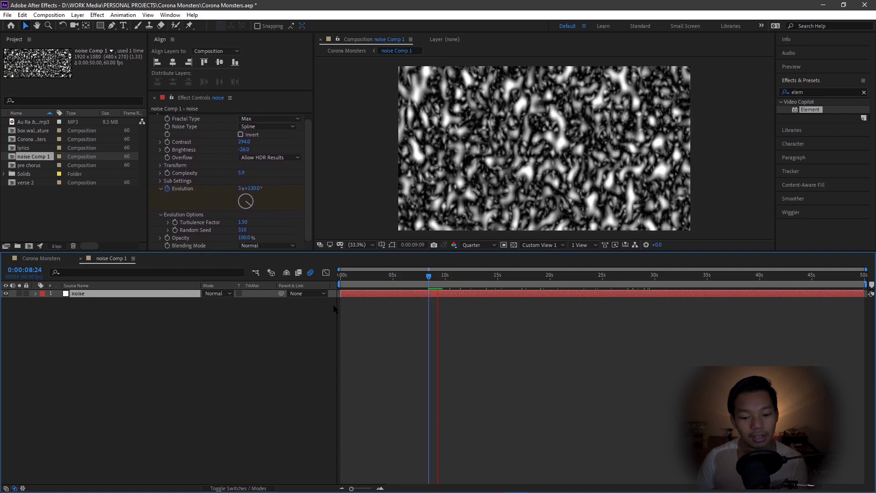
pyautogui.press('space')
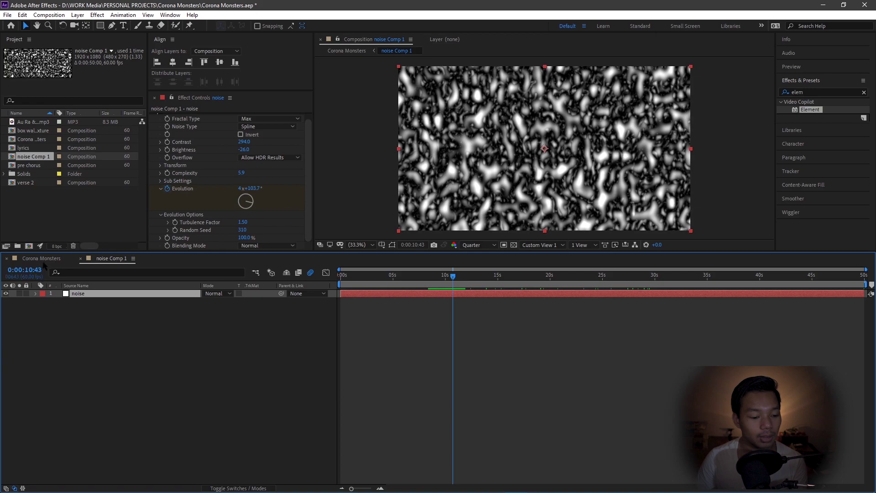
# Step: Return to the Corona Monsters composition, open the box wall texture composition and play it from the beginning
pyautogui.click(42, 259)
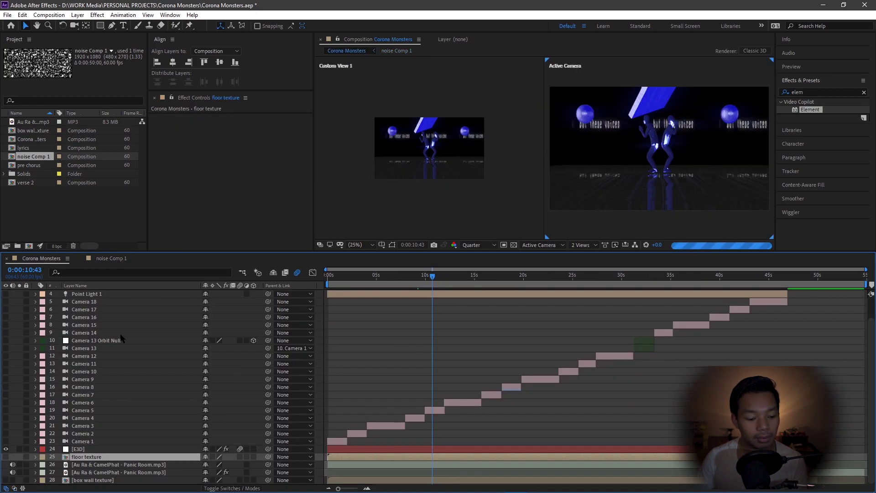
pyautogui.doubleClick(104, 481)
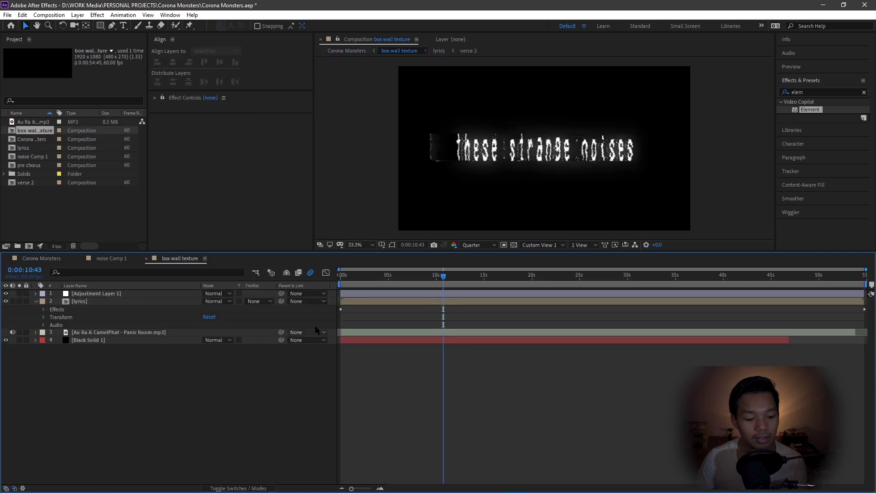
pyautogui.moveTo(437, 279); pyautogui.dragTo(311, 305)
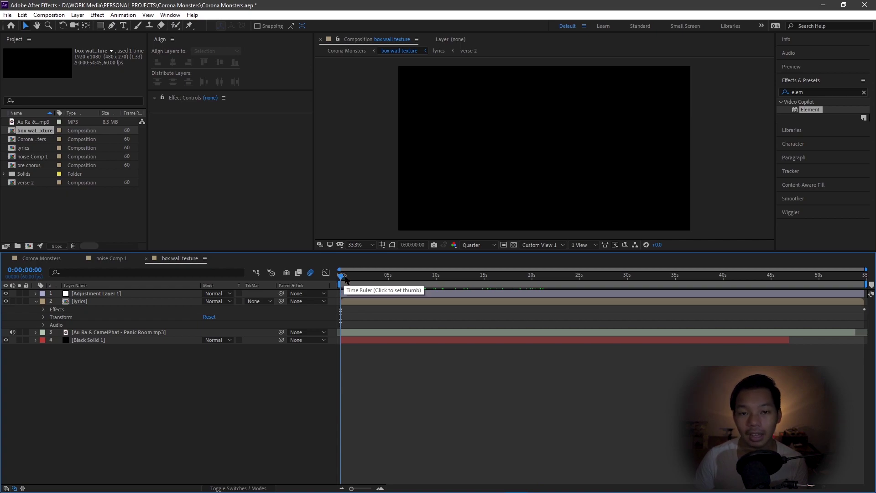
pyautogui.press('space')
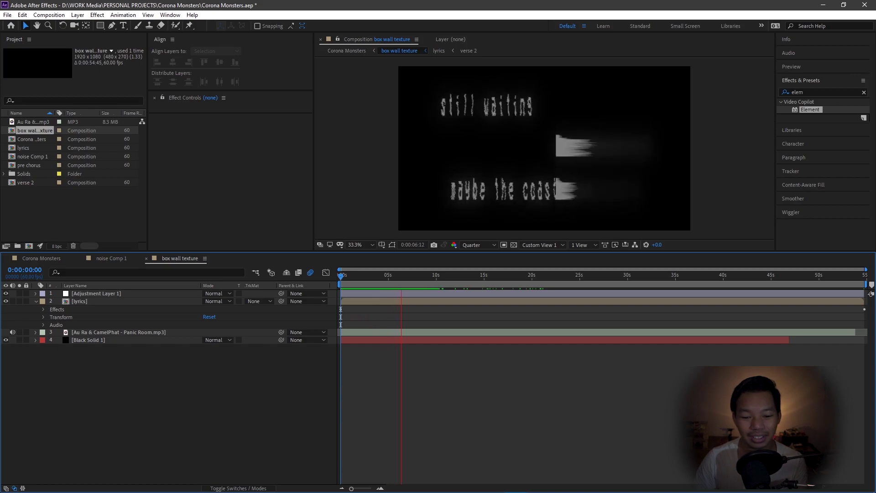
pyautogui.press('space')
# Step: Open the nested lyrics composition, look through its text and verse layers, and preview the frame at 0:00:31:32
pyautogui.click(102, 301)
pyautogui.doubleClick(101, 301)
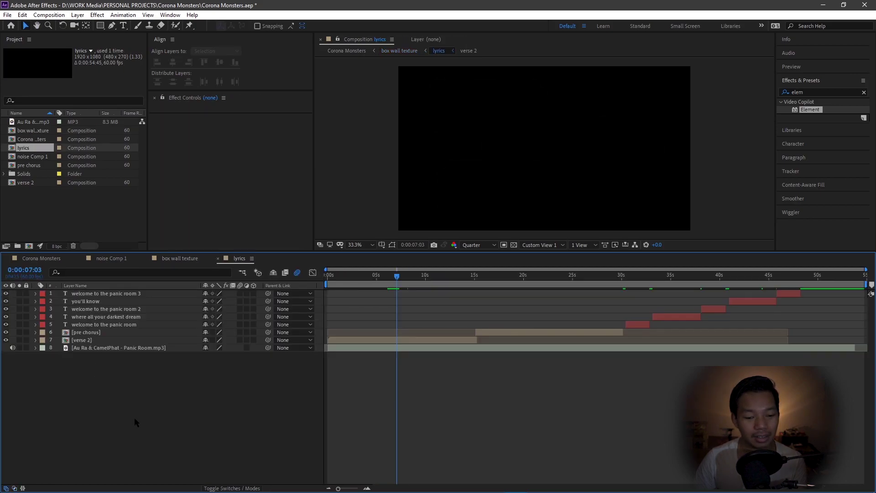
pyautogui.click(86, 324)
pyautogui.click(90, 317)
pyautogui.click(95, 301)
pyautogui.click(98, 294)
pyautogui.click(105, 317)
pyautogui.click(104, 302)
pyautogui.click(101, 339)
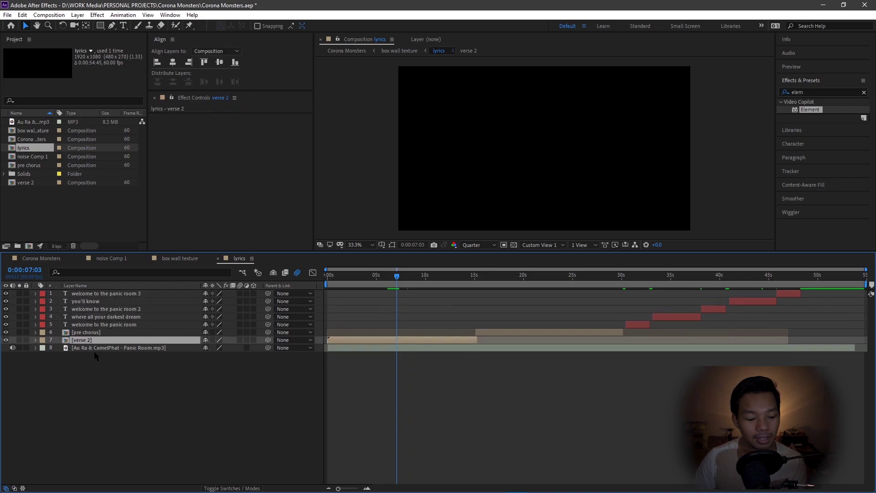
pyautogui.click(637, 282)
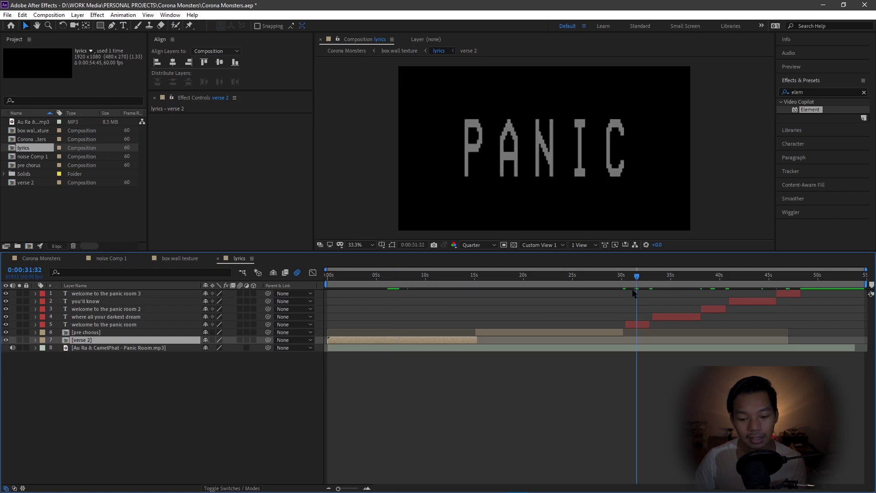
# Step: Preview the lyrics composition at 0:00:34:53, and open the nested verse 2 composition to preview its frame at 0:00:10:49
pyautogui.moveTo(638, 278); pyautogui.dragTo(670, 283)
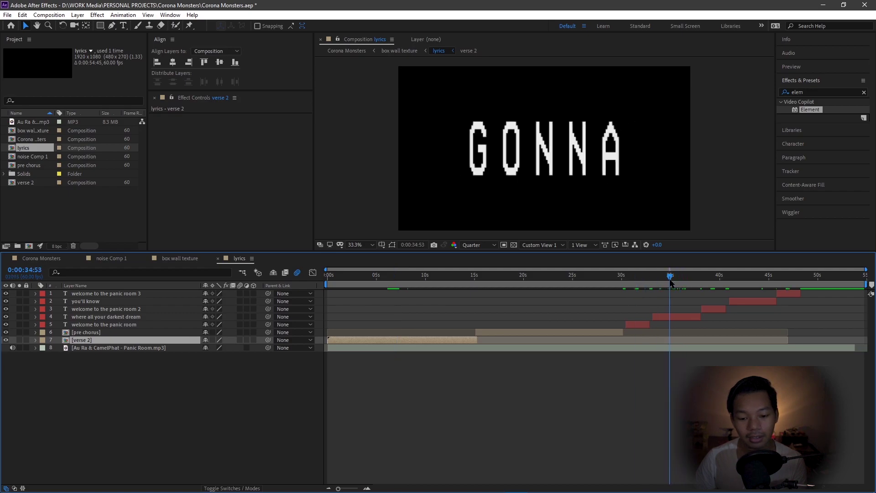
pyautogui.click(634, 319)
pyautogui.click(95, 333)
pyautogui.click(93, 340)
pyautogui.doubleClick(94, 340)
pyautogui.moveTo(392, 276); pyautogui.dragTo(451, 287)
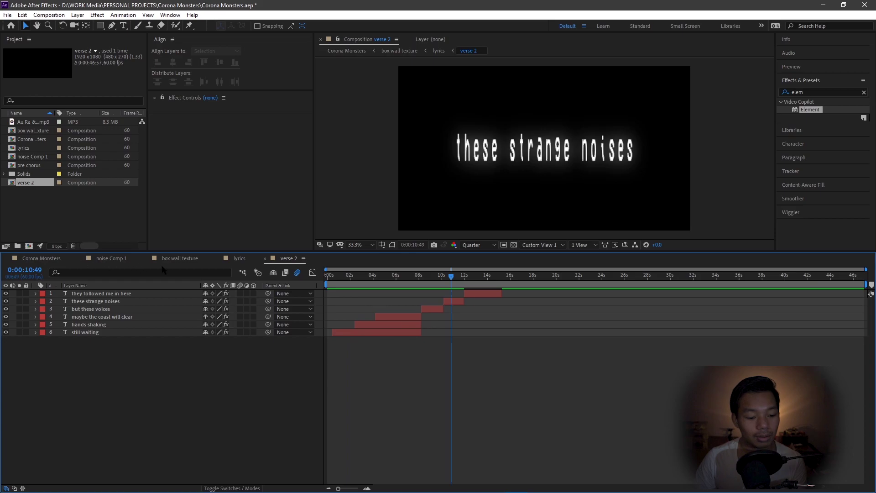
# Step: Return to the box wall texture composition and inspect the VR Digital Glitch effect settings on the lyrics layer
pyautogui.click(180, 259)
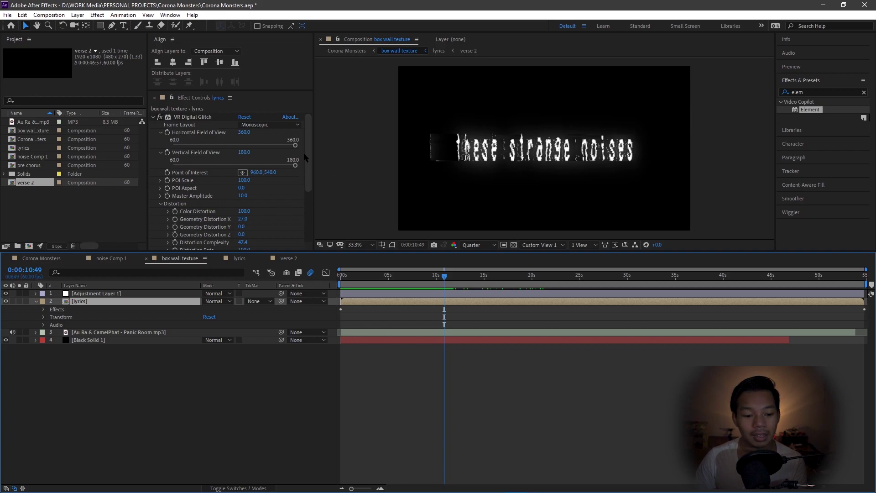
pyautogui.moveTo(305, 149); pyautogui.dragTo(315, 128)
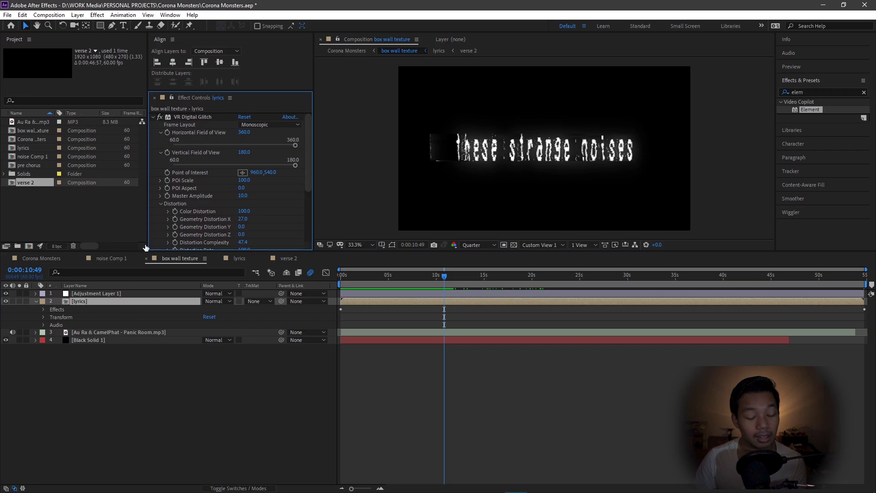
pyautogui.click(78, 302)
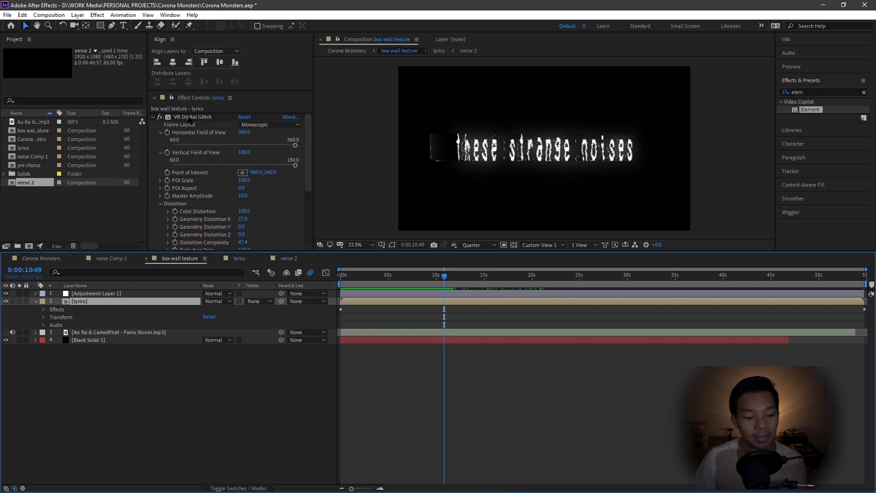
pyautogui.click(189, 118)
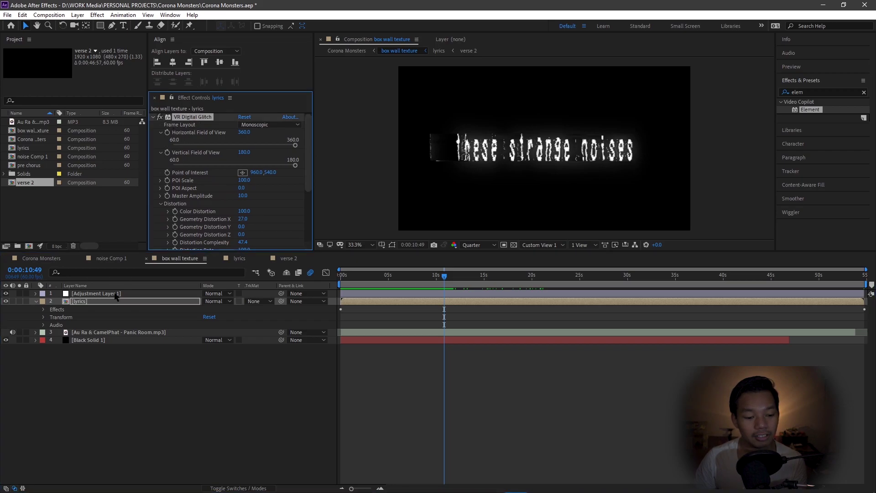
pyautogui.click(295, 165)
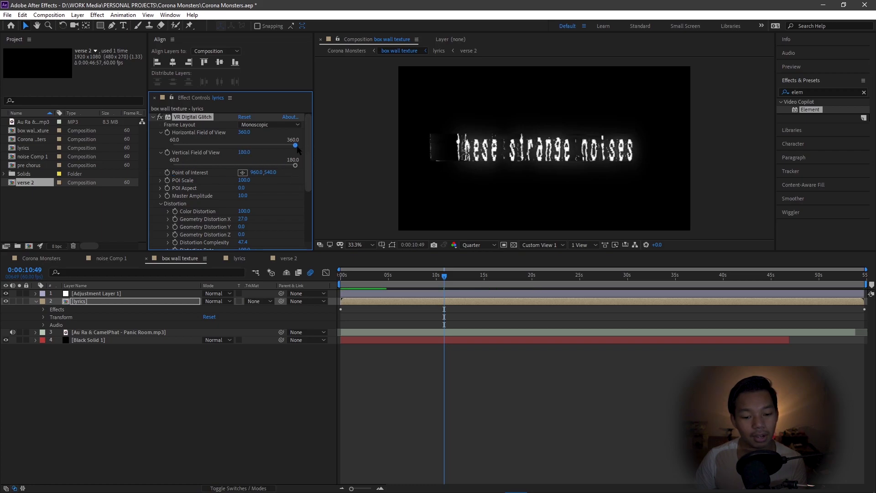
# Step: Examine the Data Glitch and AE Pixel Sorter 2 settings on Adjustment Layer 1, including the animated random seed
pyautogui.click(103, 296)
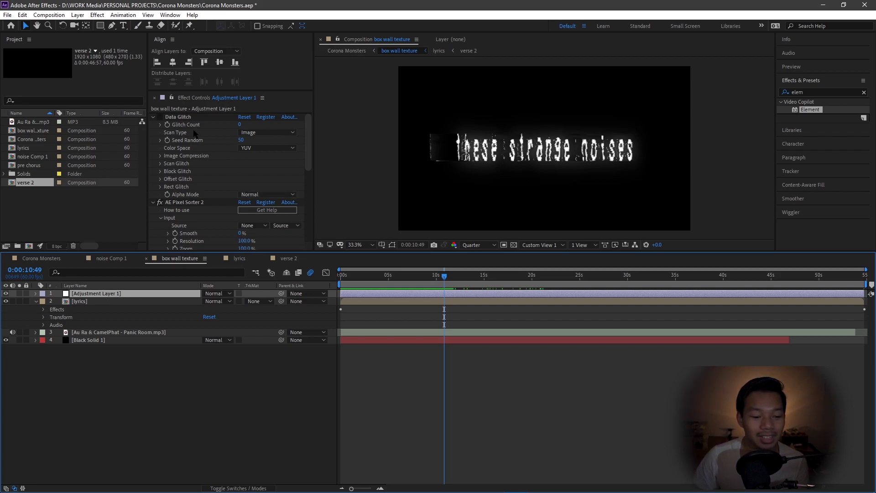
pyautogui.click(162, 119)
pyautogui.scroll(-3, 202, 198)
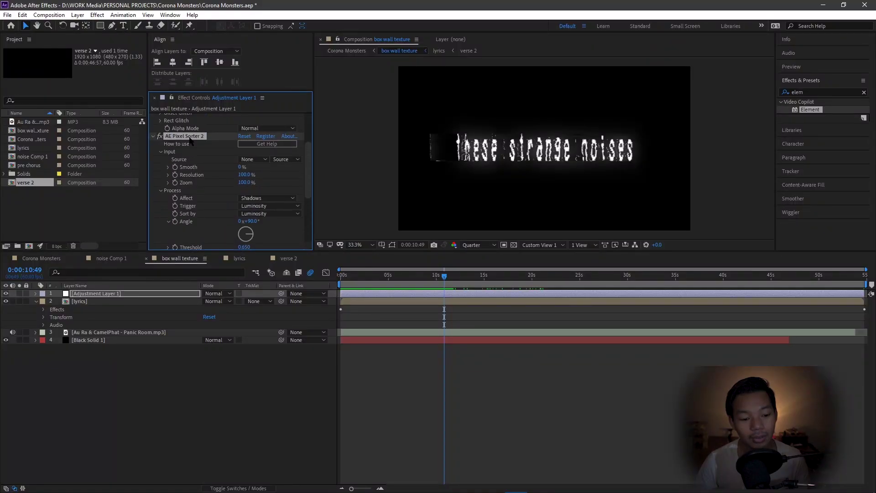
pyautogui.scroll(-5, 180, 201)
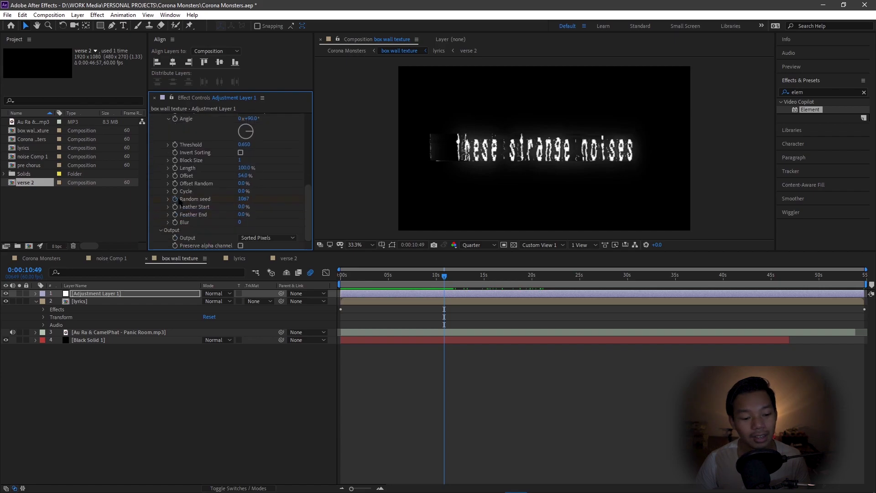
pyautogui.scroll(6, 196, 201)
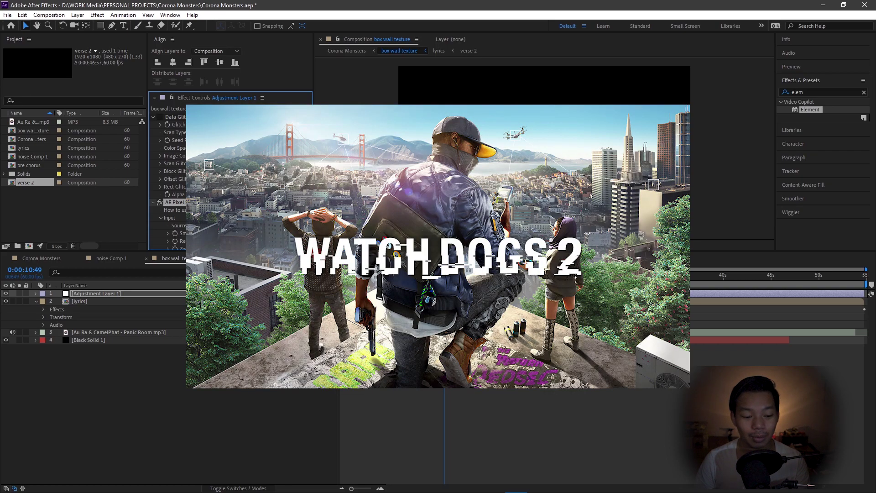
pyautogui.scroll(-6, 206, 209)
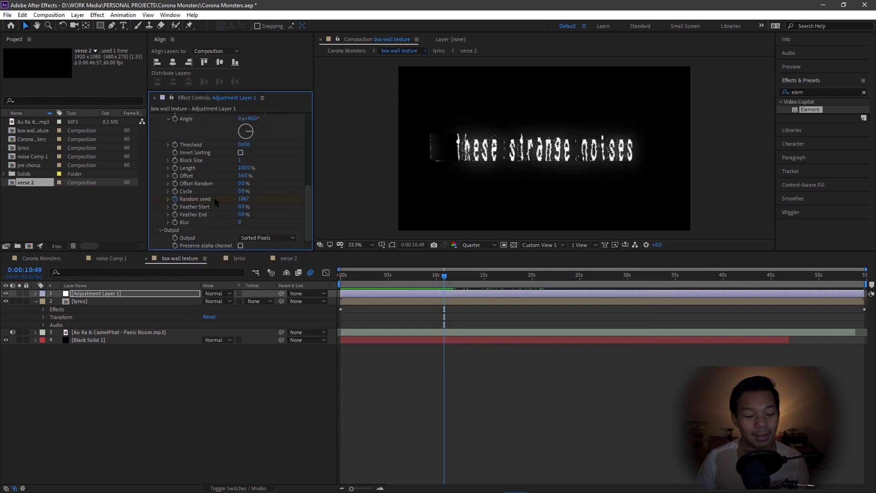
pyautogui.scroll(4, 231, 158)
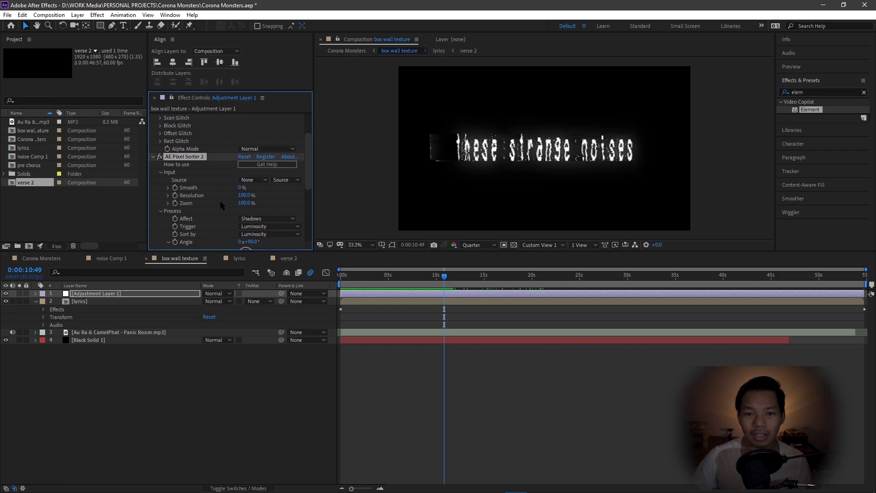
pyautogui.scroll(2, 247, 183)
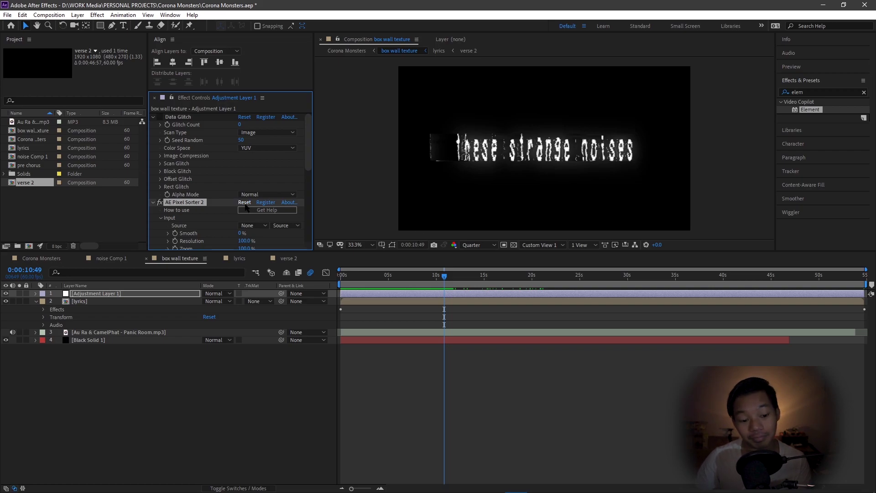
pyautogui.scroll(-2, 245, 208)
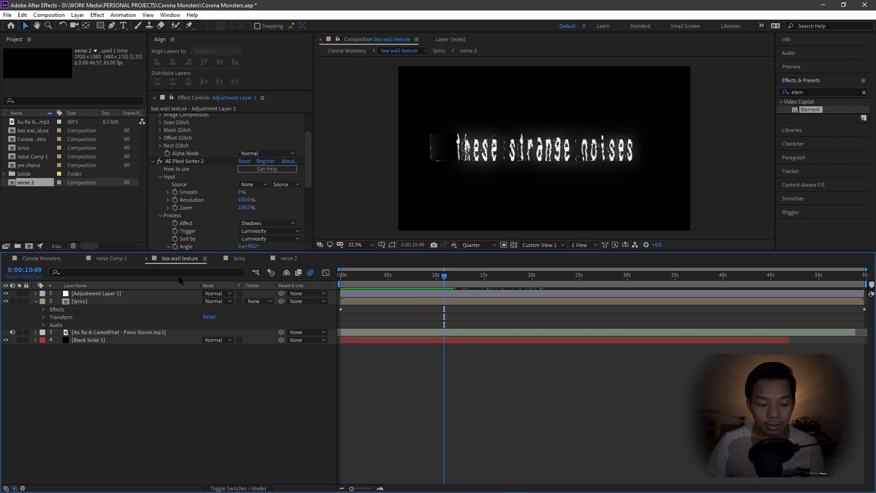
# Step: Close the noise Comp 1, box wall texture, lyrics and verse 2 compositions, leaving only the Corona Monsters timeline open
pyautogui.click(110, 258)
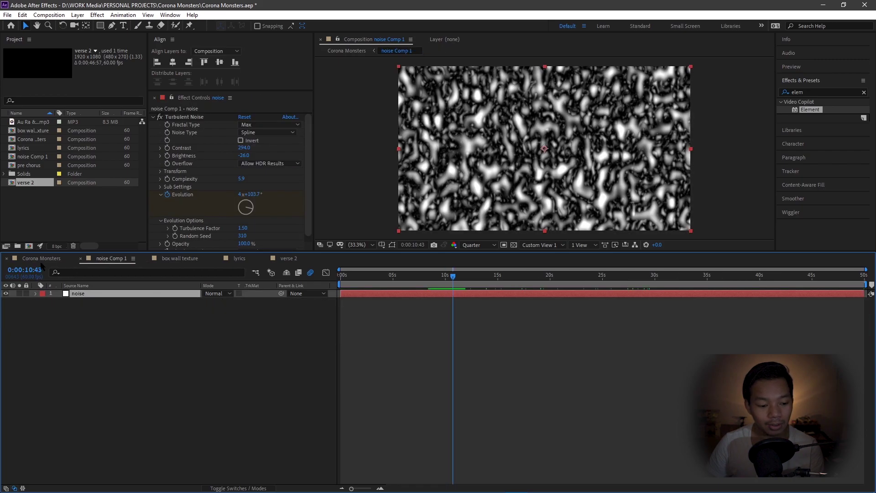
pyautogui.click(80, 258)
pyautogui.click(80, 259)
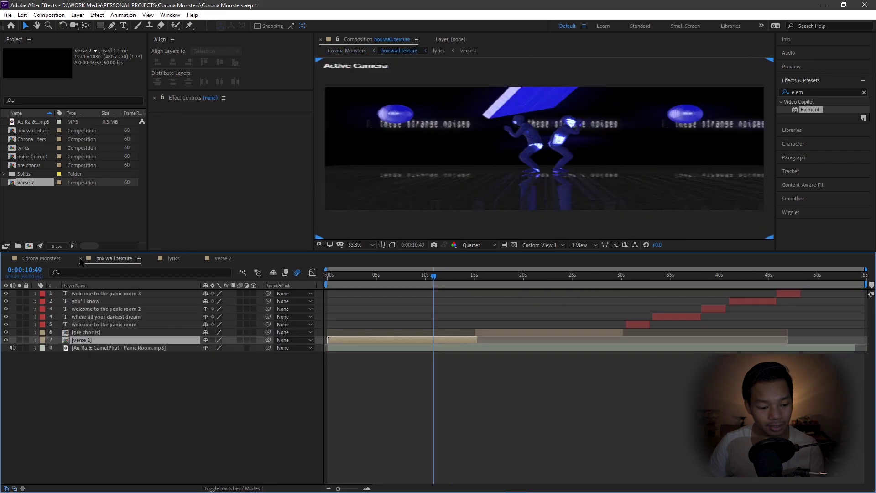
pyautogui.click(80, 258)
pyautogui.click(80, 258)
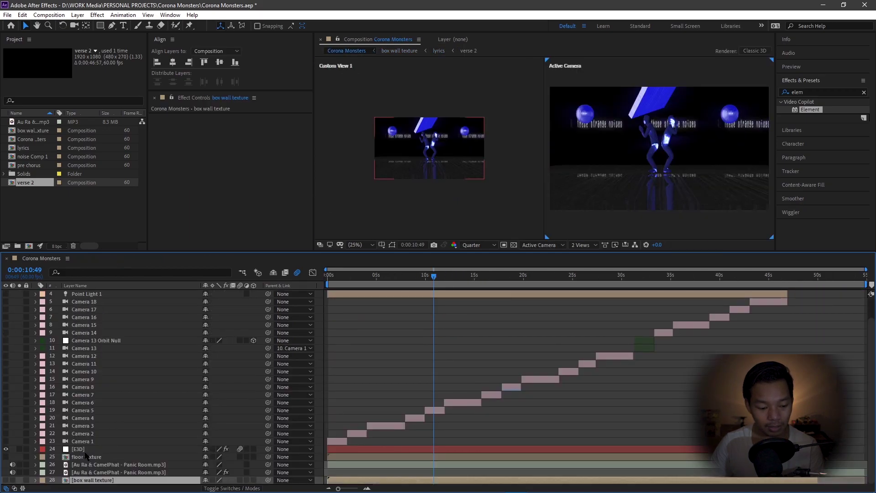
# Step: Locate the floor texture layer and reveal the Custom Texture Maps settings of the Element effect on the E3D layer
pyautogui.click(83, 449)
pyautogui.click(86, 457)
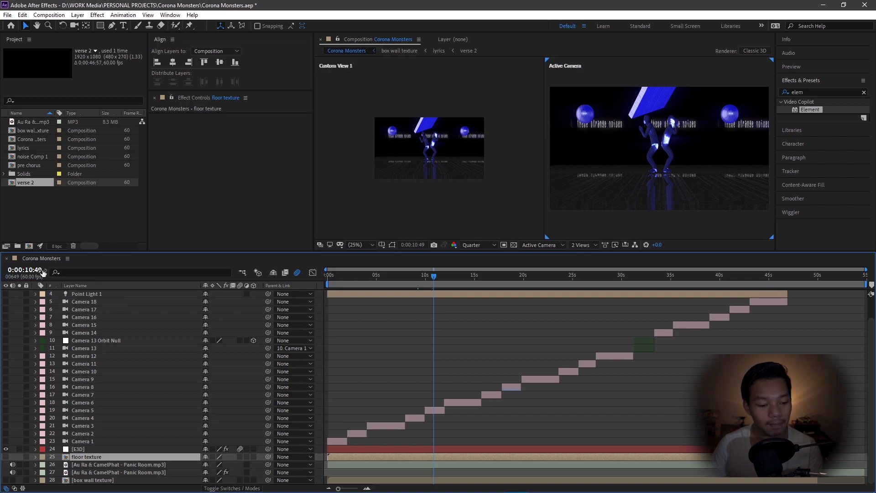
pyautogui.click(95, 449)
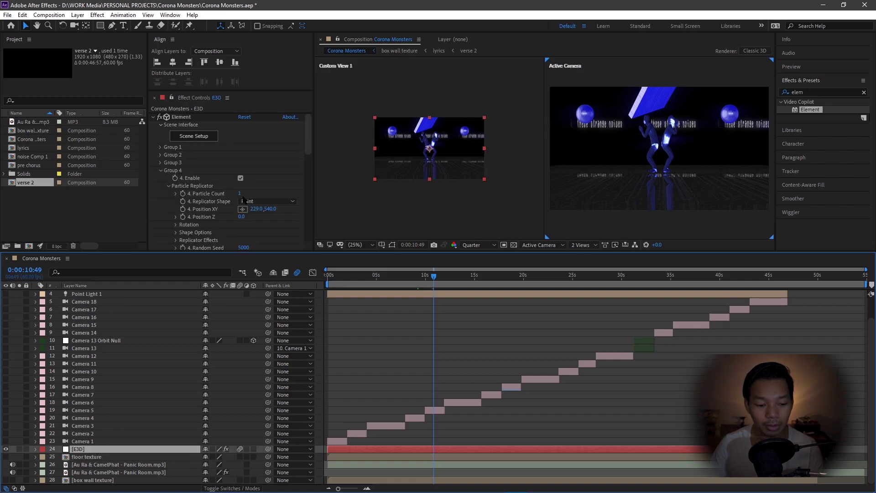
pyautogui.scroll(-10, 223, 174)
pyautogui.scroll(-5, 222, 177)
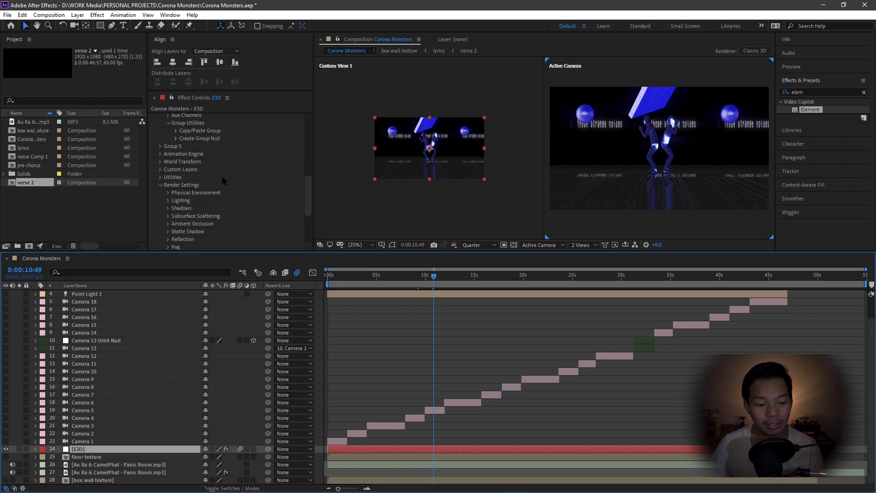
pyautogui.scroll(3, 221, 176)
pyautogui.click(159, 189)
pyautogui.scroll(-3, 187, 219)
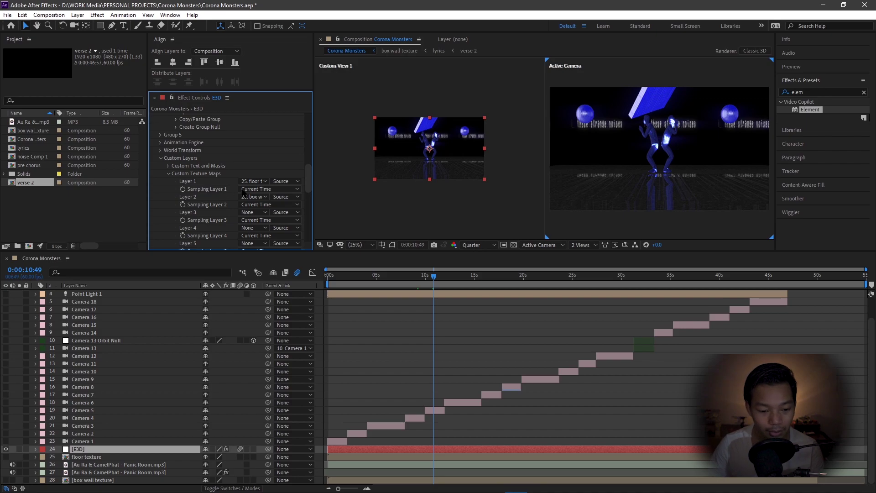
pyautogui.scroll(-1, 205, 206)
# Step: Inspect the source layers assigned to Layer 1 and Layer 2 of the custom texture maps, and collapse the Custom Layers settings
pyautogui.click(253, 161)
pyautogui.click(253, 160)
pyautogui.click(253, 161)
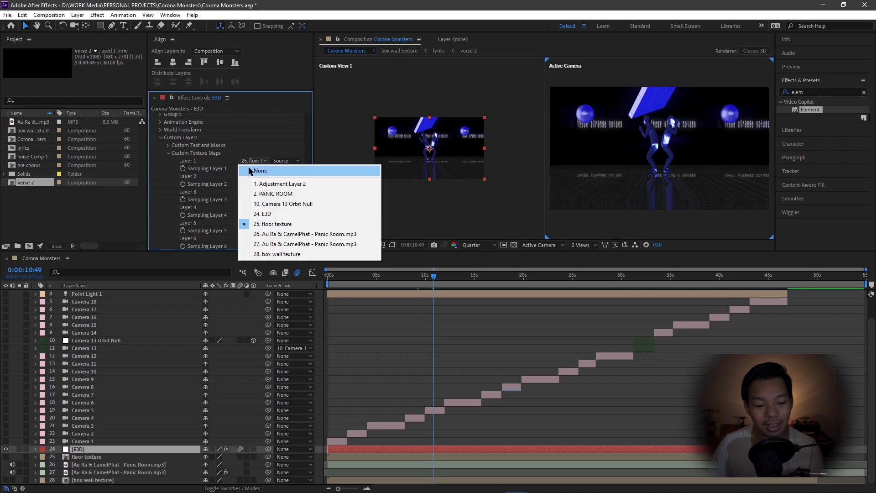
pyautogui.click(207, 172)
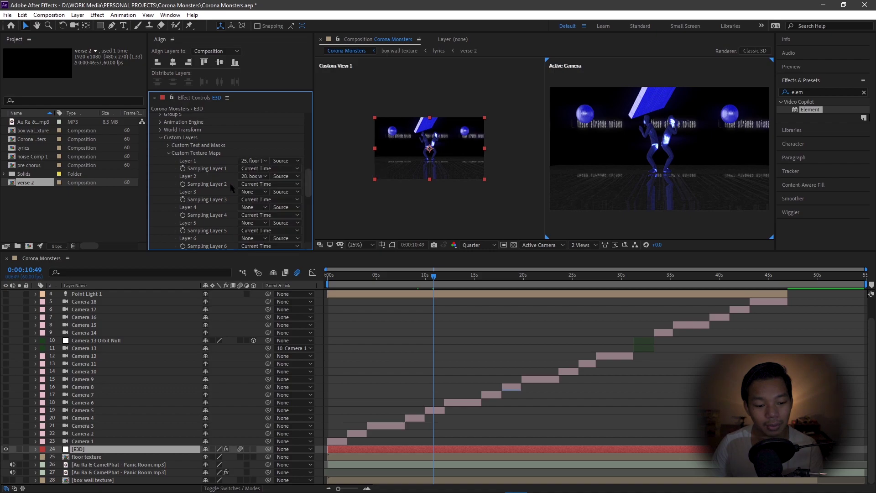
pyautogui.click(251, 178)
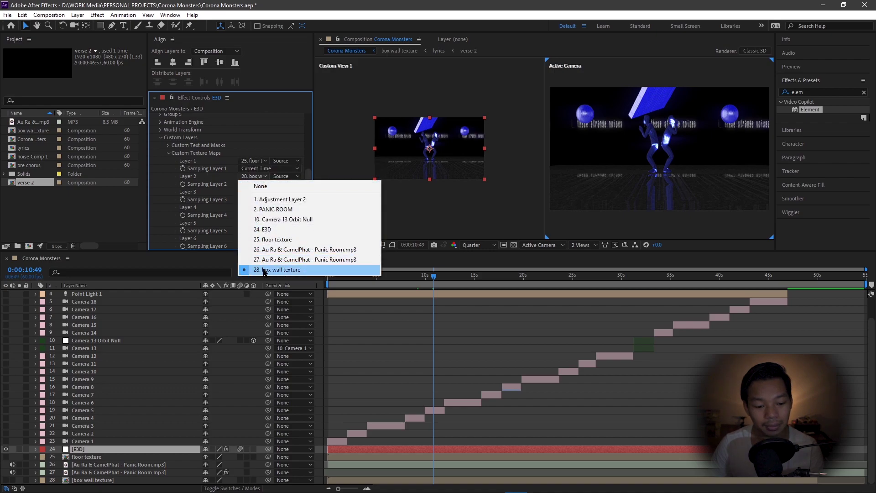
pyautogui.click(197, 215)
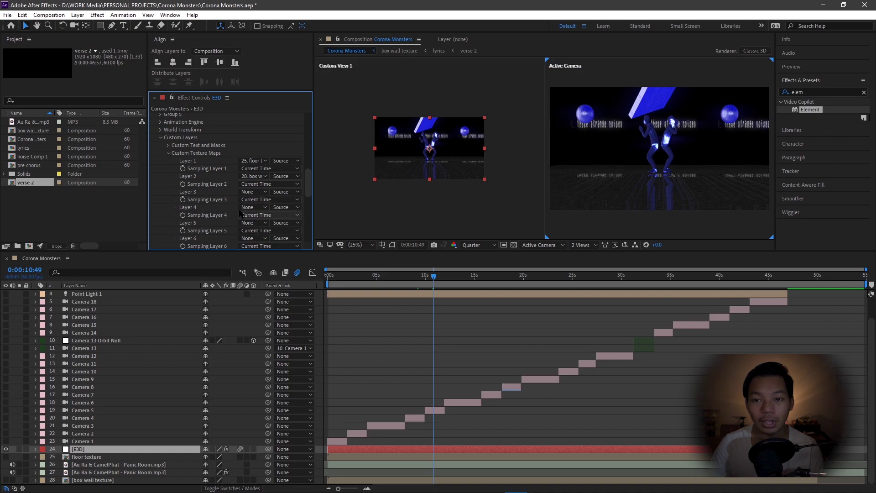
pyautogui.click(167, 153)
pyautogui.click(162, 154)
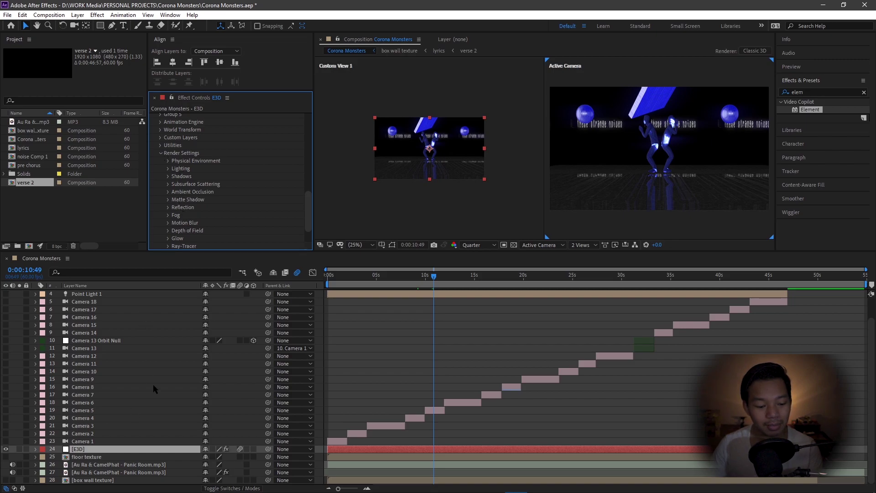
# Step: Open the E3D layer's scene setup and inspect the Nurses material's Illumination texture and the custom layers available for it
pyautogui.click(94, 448)
pyautogui.scroll(10, 212, 181)
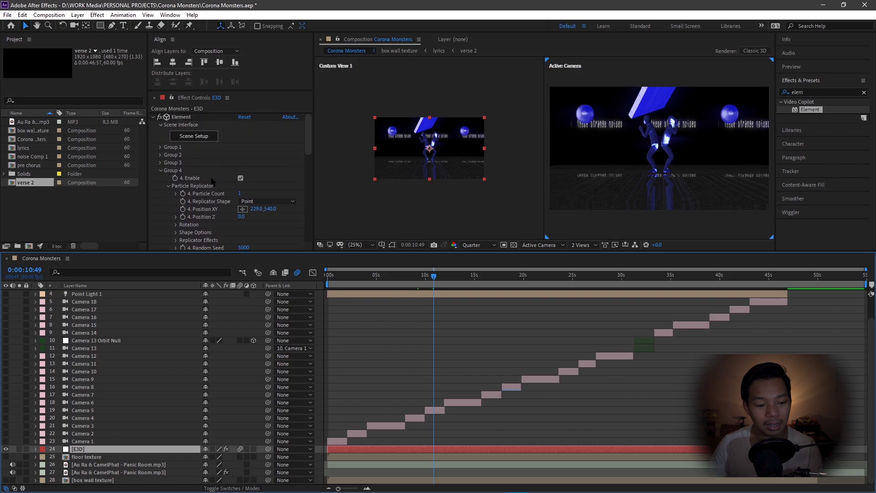
pyautogui.click(245, 203)
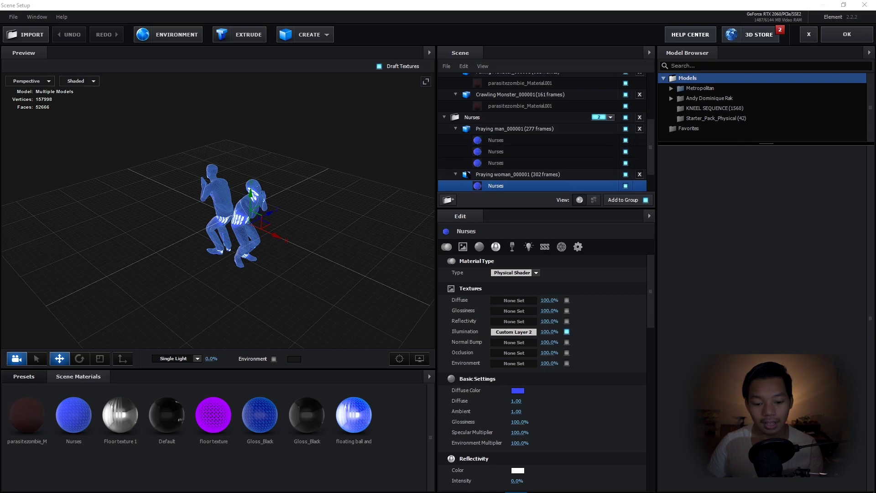
pyautogui.click(473, 333)
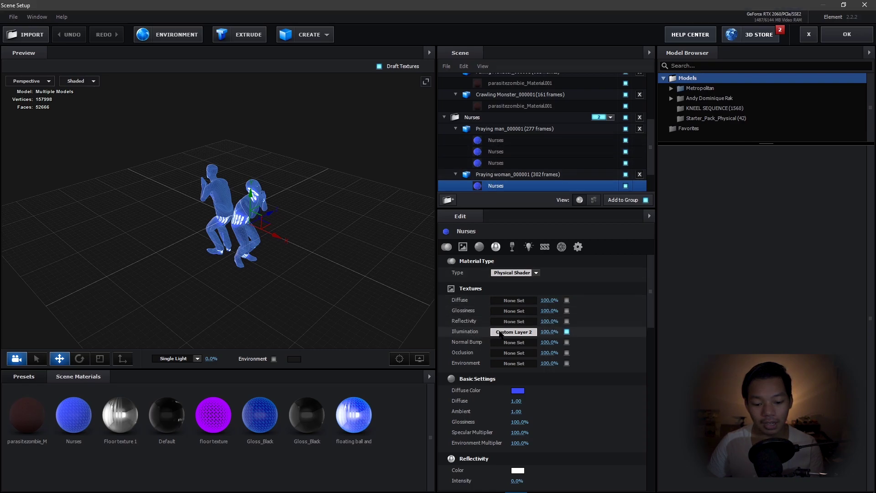
pyautogui.click(501, 333)
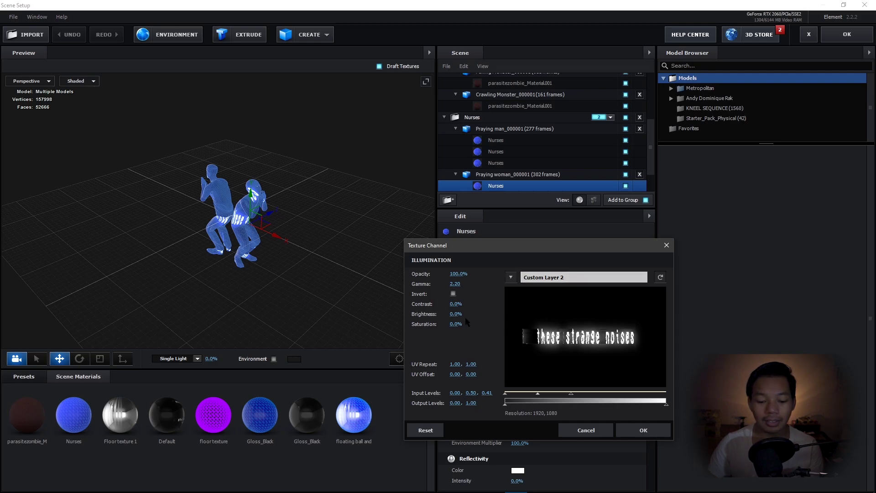
pyautogui.click(511, 278)
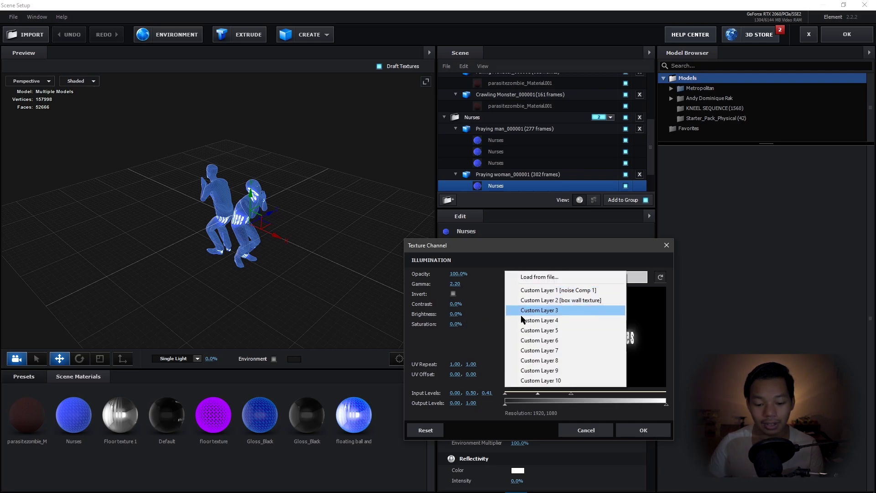
pyautogui.click(486, 344)
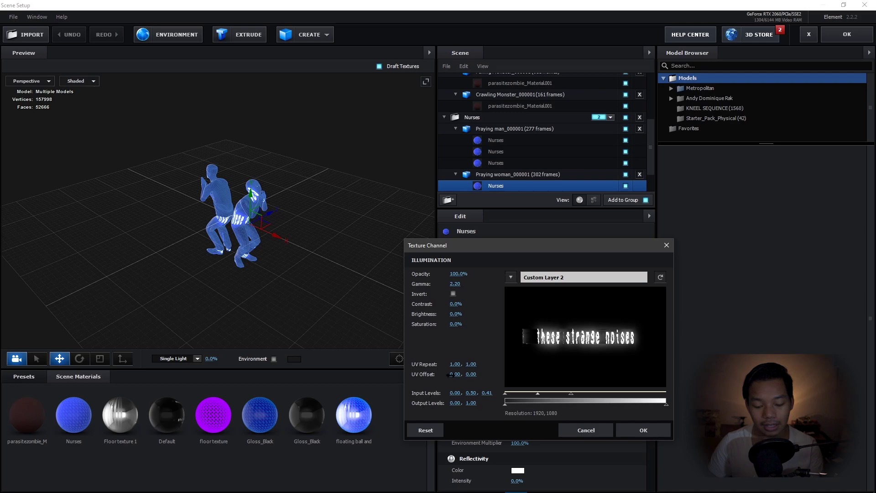
# Step: Try a second UV Repeat value of 0.14 on the Nurses Illumination texture and cancel the texture channel changes
pyautogui.moveTo(470, 364); pyautogui.dragTo(494, 365)
pyautogui.moveTo(553, 370); pyautogui.dragTo(458, 370)
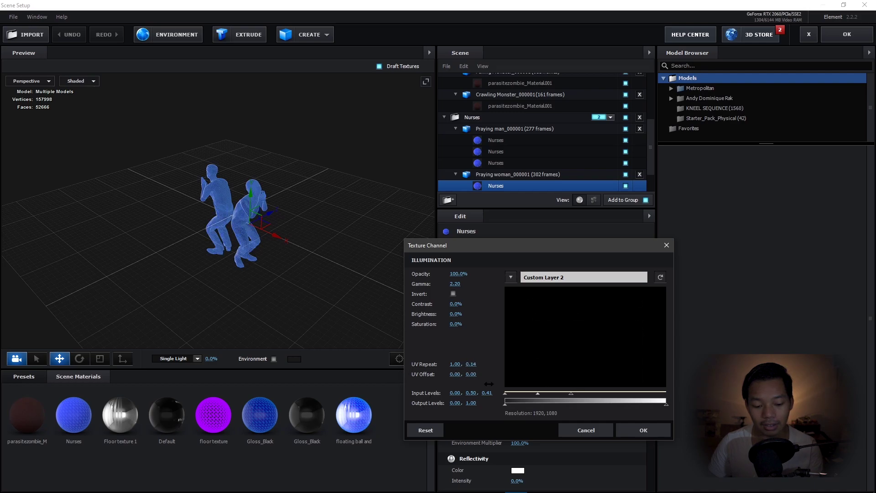
pyautogui.click(584, 430)
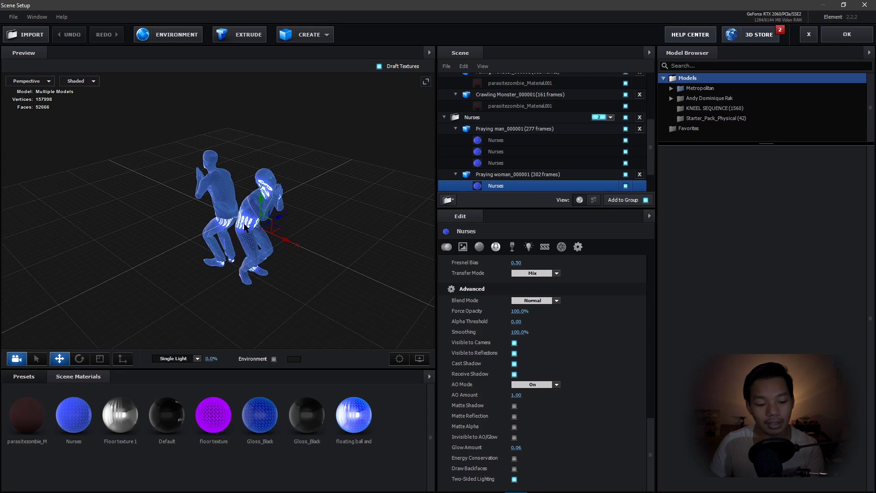
# Step: Examine the praying models up close and the Nurses material's wireframe, advanced and texture settings, and close the scene setup
pyautogui.scroll(5, 245, 227)
pyautogui.scroll(1, 548, 370)
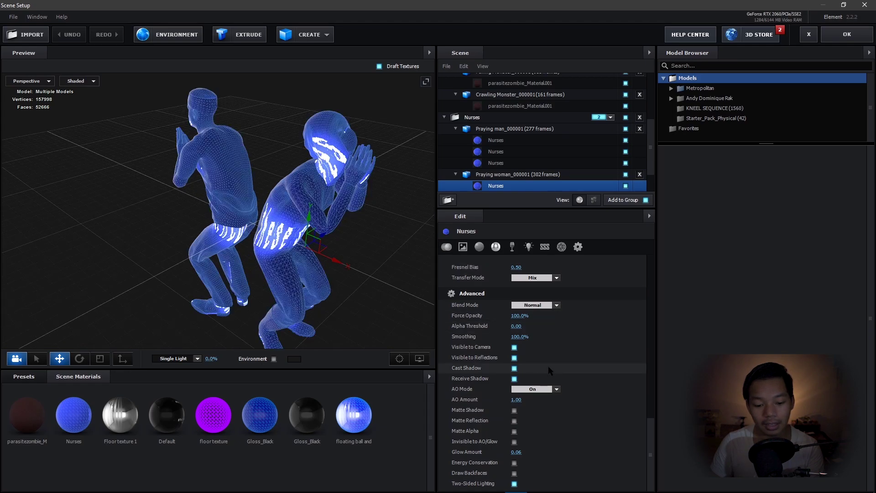
pyautogui.scroll(8, 548, 373)
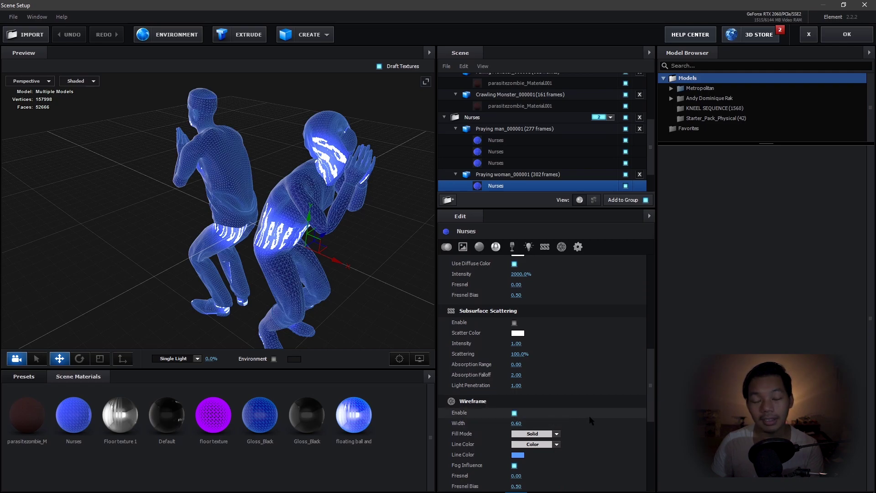
pyautogui.scroll(-8, 590, 415)
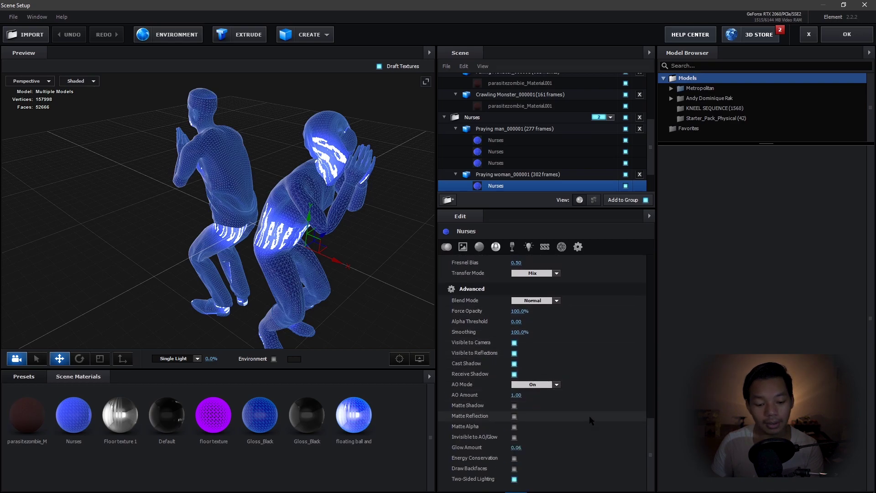
pyautogui.scroll(1, 579, 436)
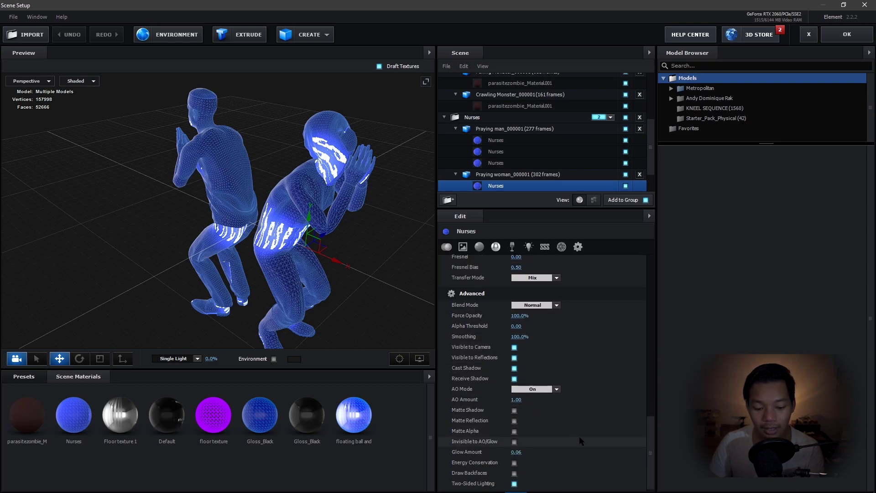
pyautogui.scroll(6, 579, 438)
pyautogui.scroll(-7, 578, 442)
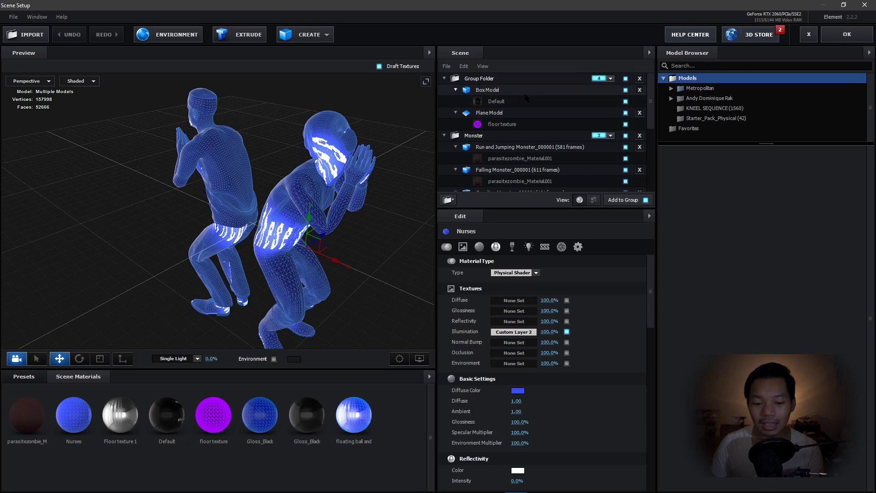
pyautogui.click(842, 37)
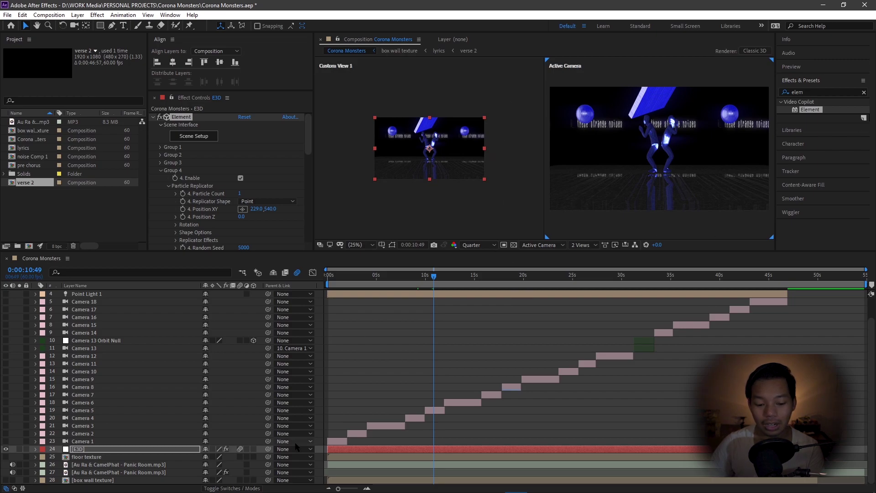
# Step: Move the current time to 0:00:01:01 and locate the E3D and Camera 1 layers in the timeline
pyautogui.click(338, 276)
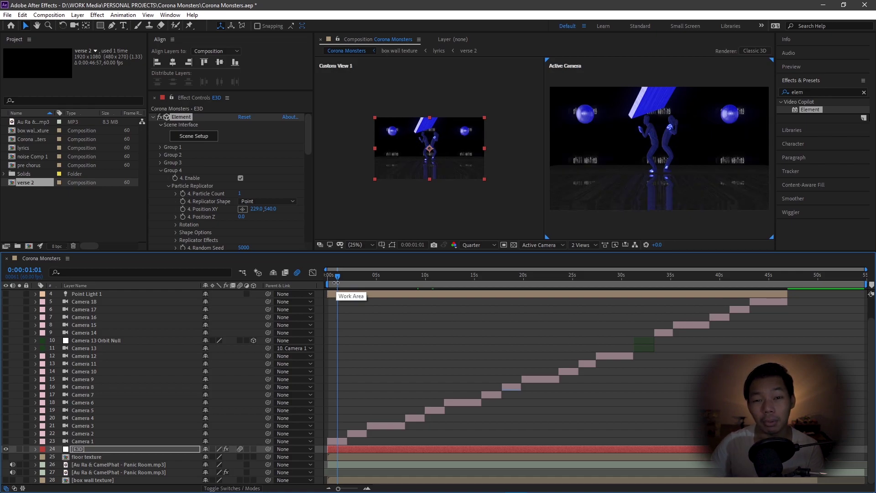
pyautogui.click(334, 442)
pyautogui.click(338, 450)
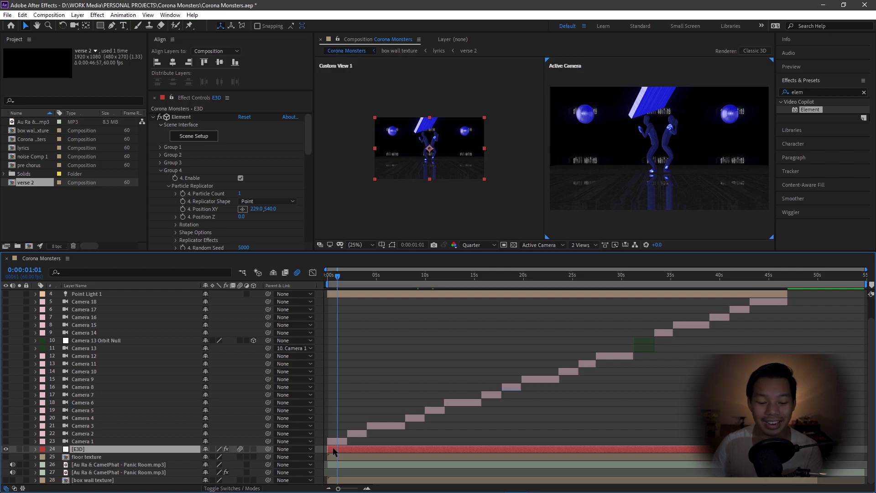
pyautogui.click(338, 442)
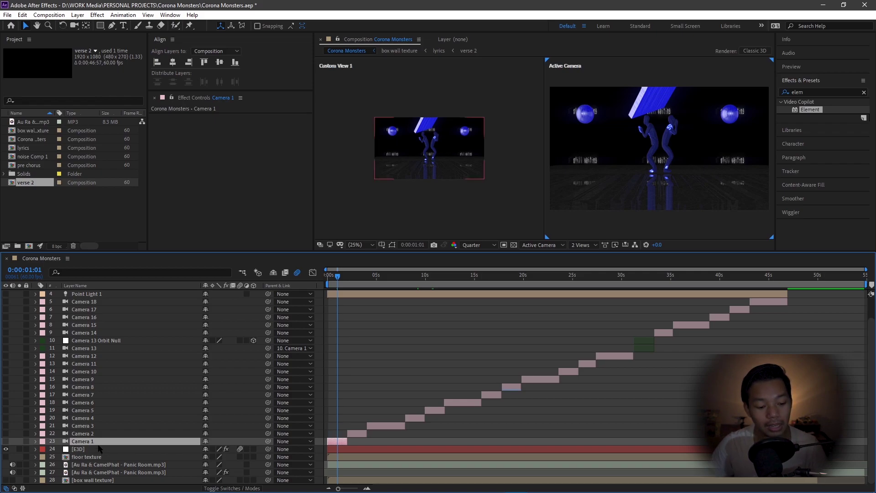
# Step: Go through the staggered camera clips in the timeline one by one, from Camera 2 to Camera 8
pyautogui.click(355, 433)
pyautogui.click(385, 427)
pyautogui.click(411, 420)
pyautogui.click(433, 410)
pyautogui.click(461, 403)
pyautogui.click(491, 395)
pyautogui.click(511, 388)
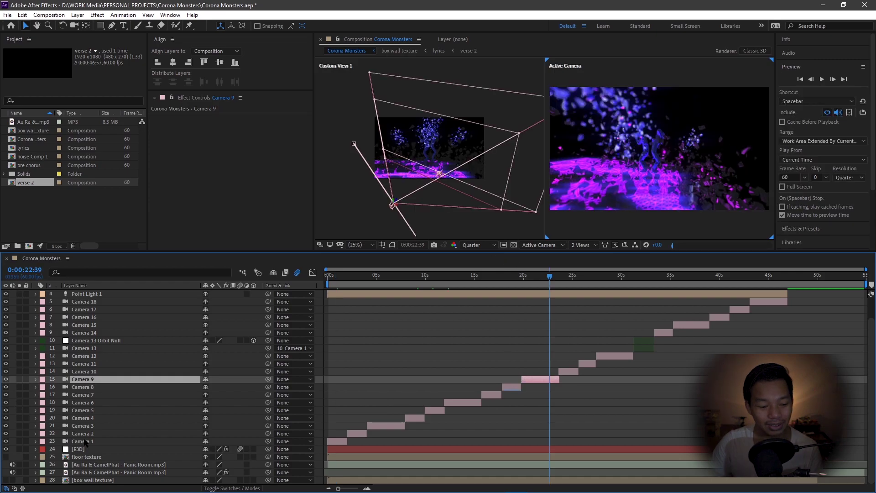
# Step: Review the camera layers by name in the layer list, from Camera 2 up to Camera 15
pyautogui.click(97, 435)
pyautogui.click(96, 426)
pyautogui.click(95, 410)
pyautogui.click(94, 395)
pyautogui.click(93, 379)
pyautogui.click(92, 372)
pyautogui.click(93, 356)
pyautogui.click(94, 324)
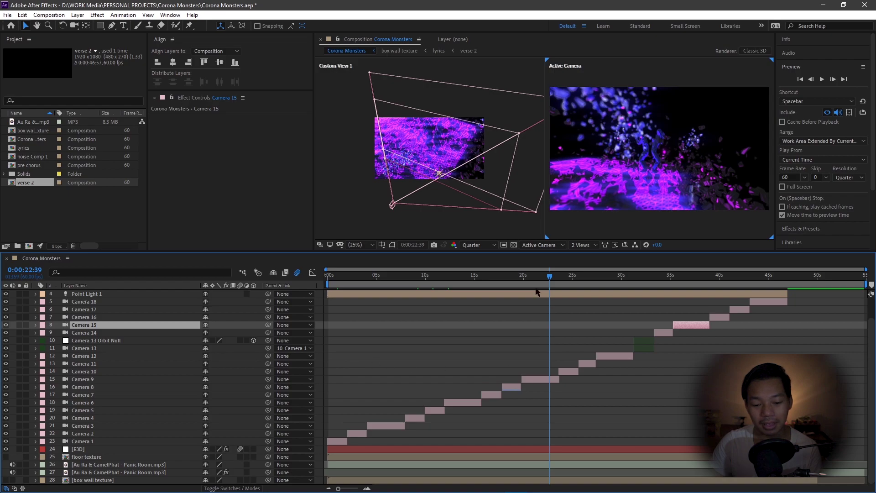
# Step: Move the current time to 0:00:32:09 and inspect Camera 13 and its orbit null
pyautogui.click(515, 278)
pyautogui.click(643, 278)
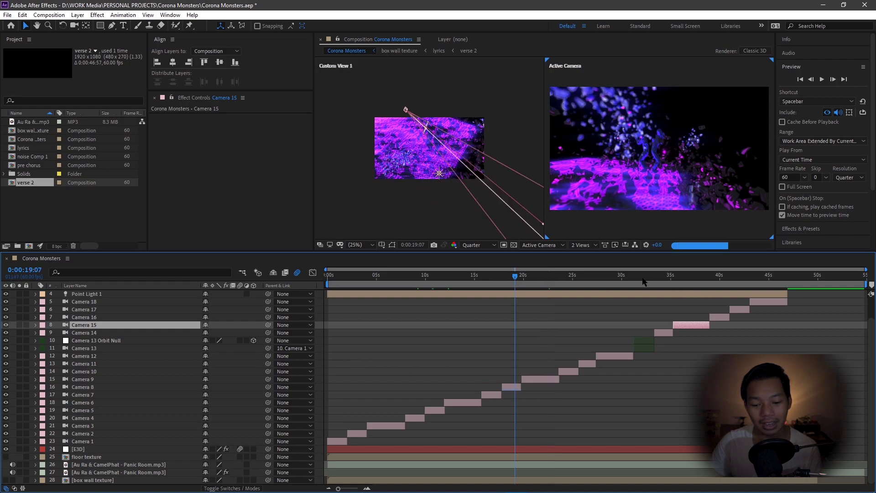
pyautogui.click(644, 340)
pyautogui.click(645, 348)
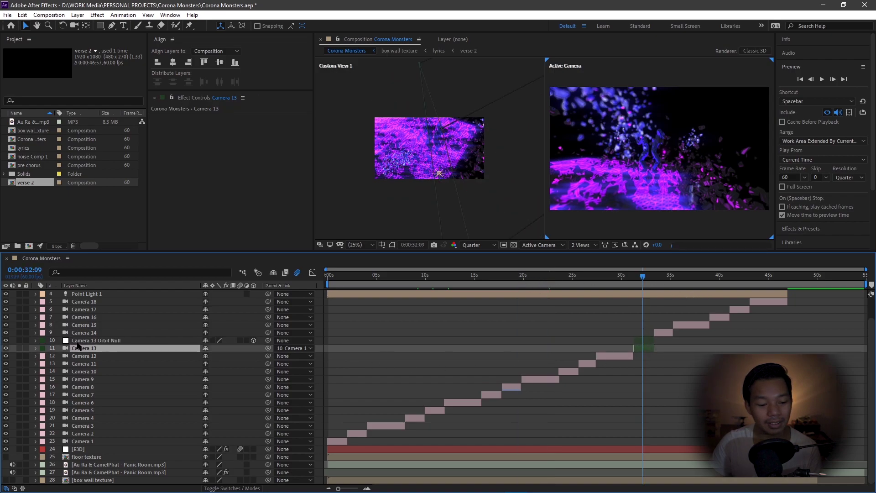
pyautogui.click(77, 342)
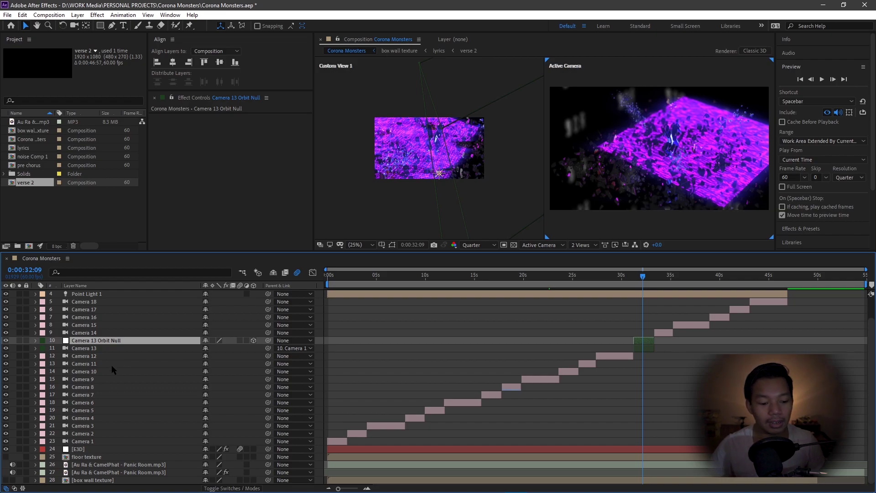
# Step: Look up the Create Orbit Null command for Camera 14 without applying it
pyautogui.click(93, 332)
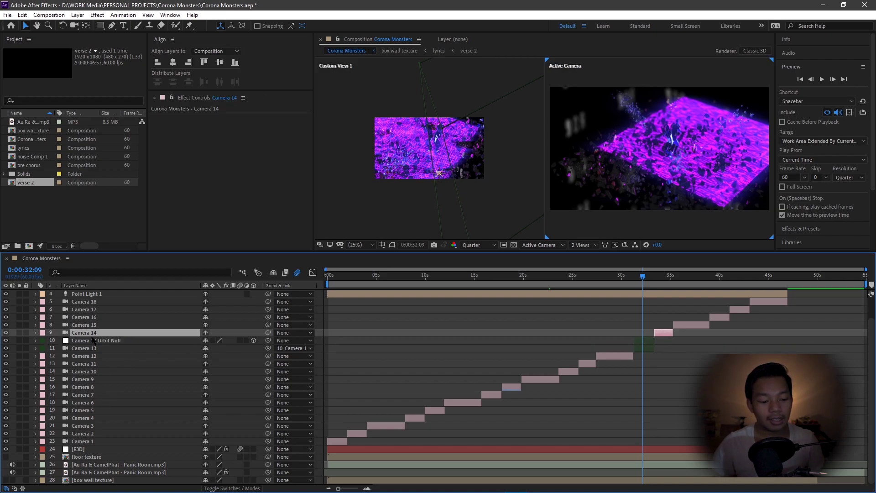
pyautogui.rightClick(92, 336)
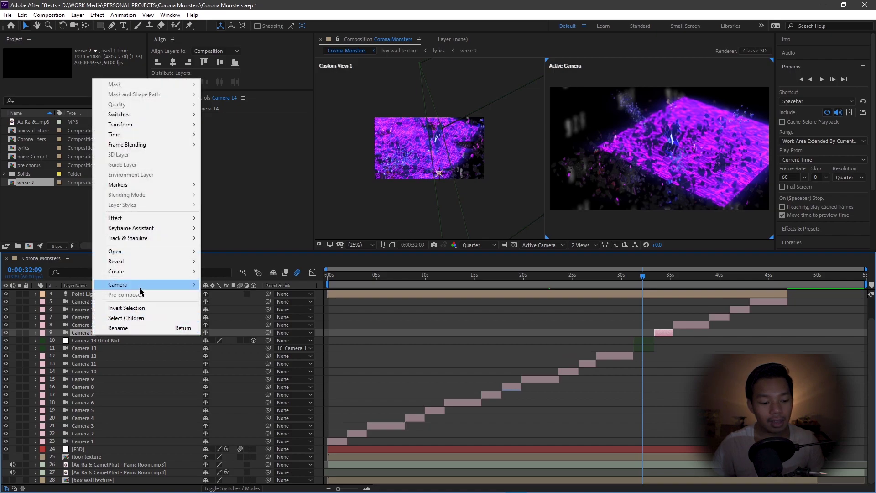
pyautogui.moveTo(151, 287)
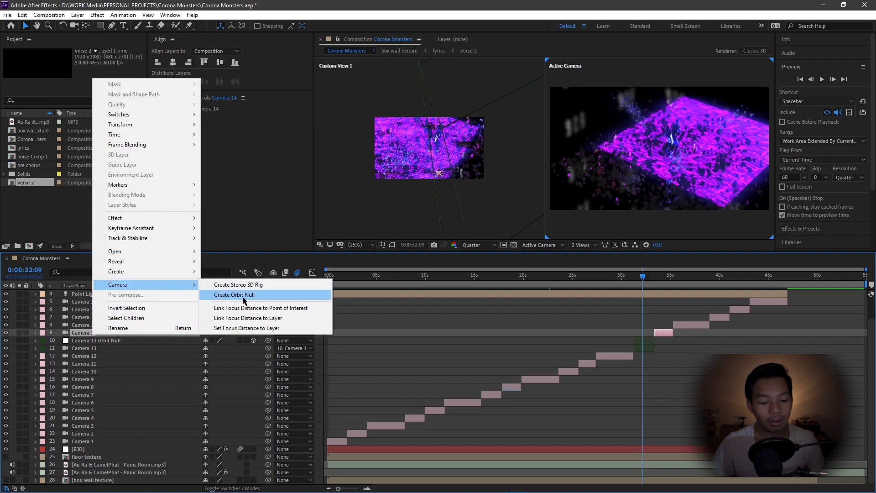
pyautogui.click(121, 370)
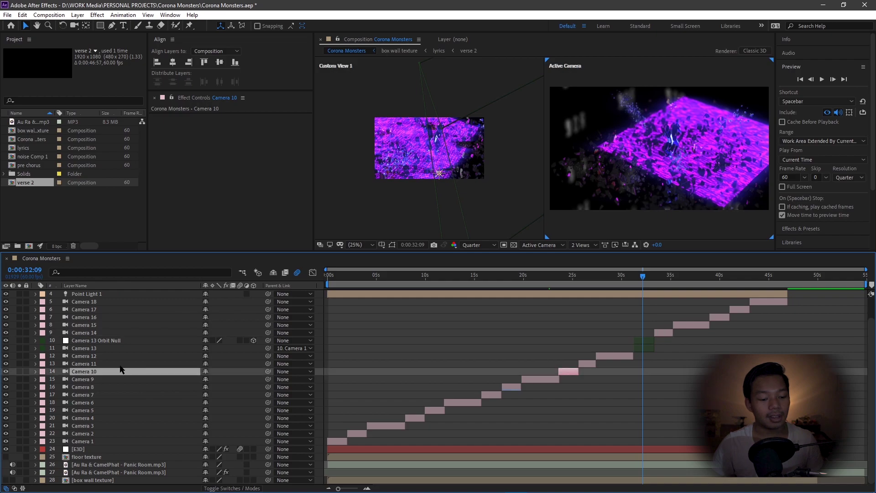
pyautogui.click(86, 332)
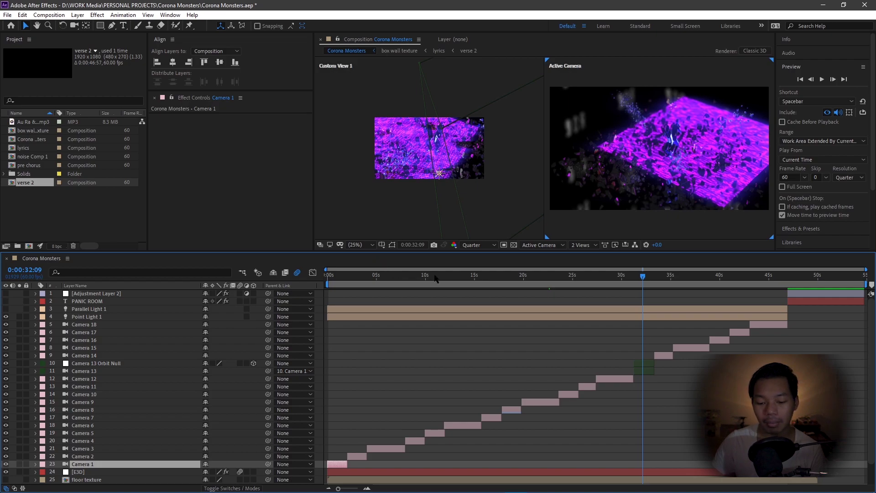
# Step: Move the current time to 0:00:43:57 and inspect the Point Light 1 and Parallel Light 1 layers
pyautogui.click(758, 281)
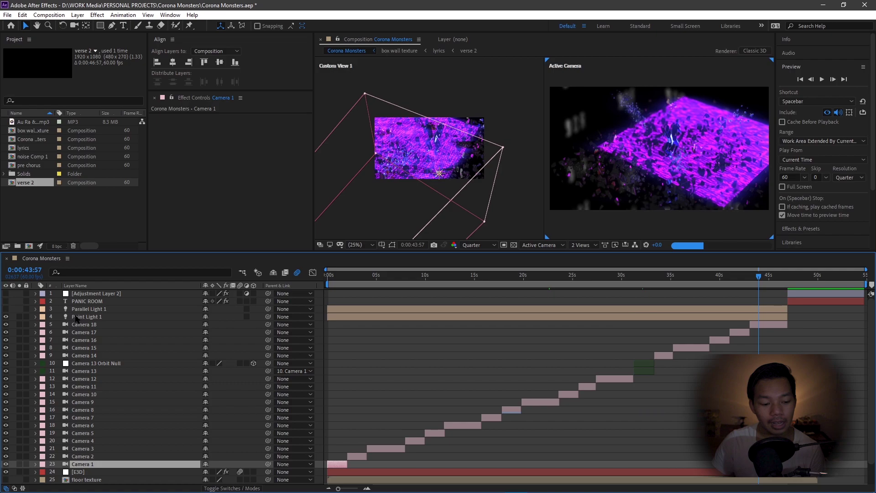
pyautogui.click(79, 318)
pyautogui.click(86, 311)
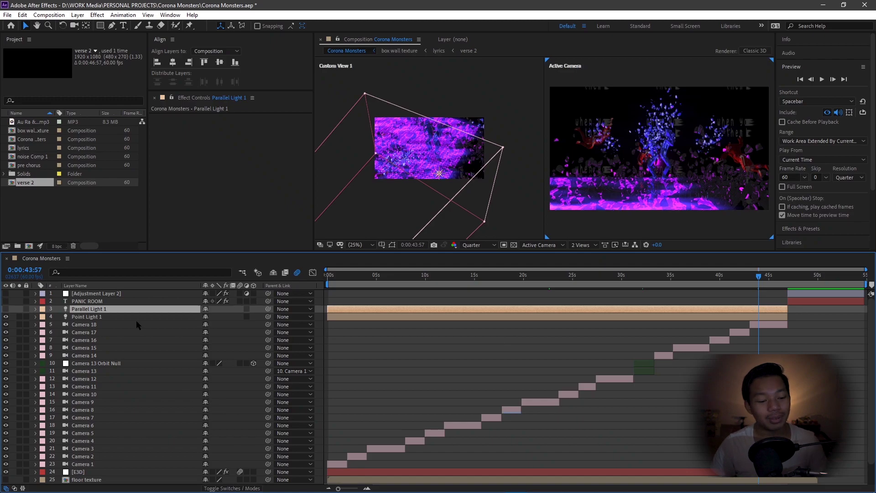
pyautogui.click(133, 315)
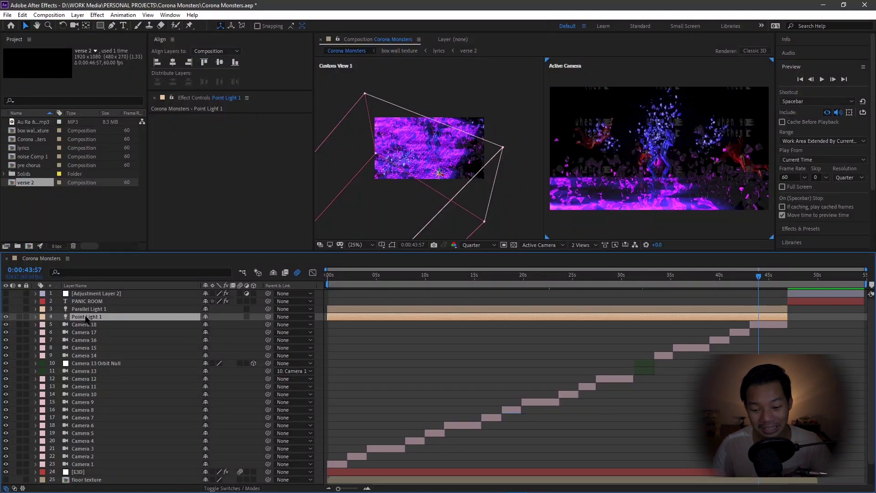
pyautogui.click(92, 313)
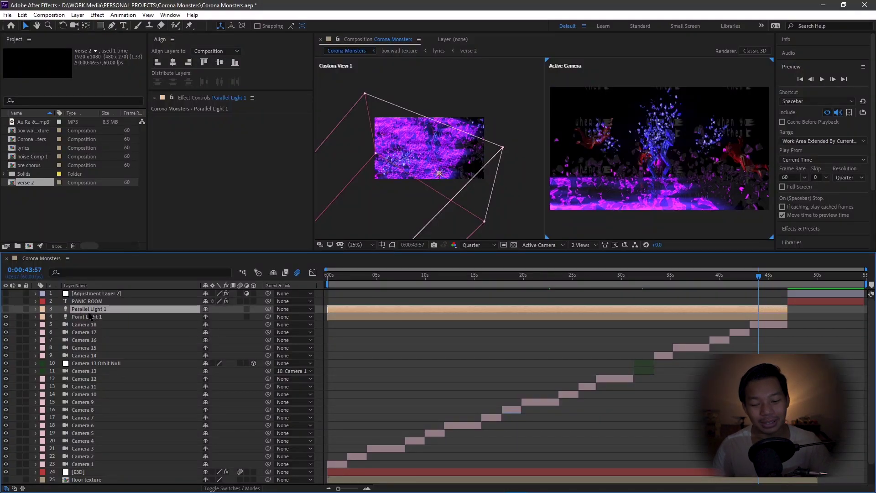
# Step: Select the PANIC ROOM text layer and scrub through the end title to 0:00:52:37
pyautogui.click(92, 302)
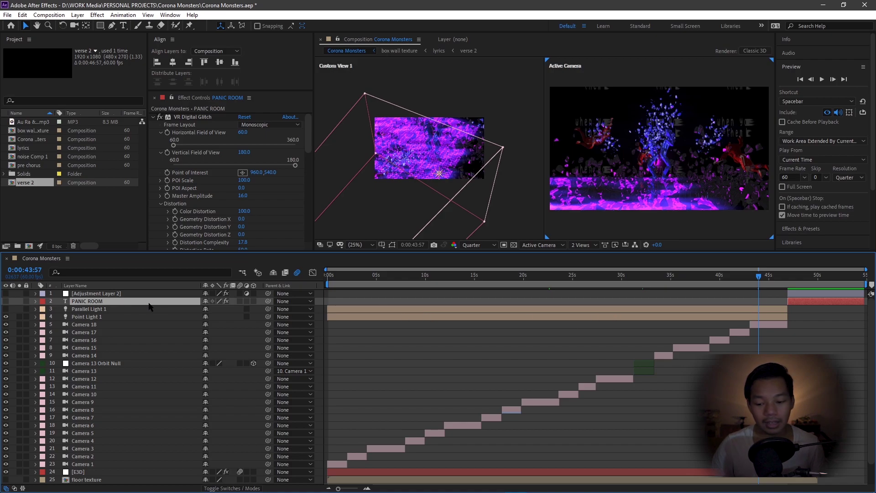
pyautogui.moveTo(743, 283); pyautogui.dragTo(777, 276)
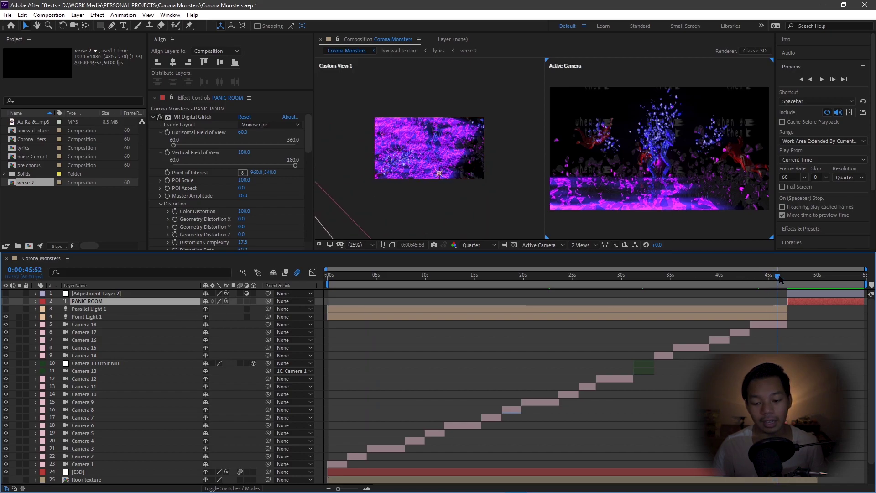
pyautogui.moveTo(779, 277); pyautogui.dragTo(781, 278)
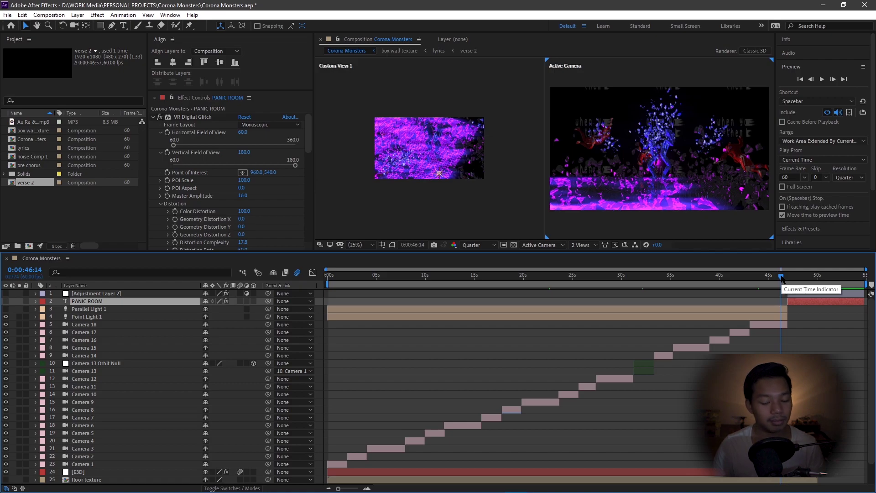
pyautogui.moveTo(781, 278); pyautogui.dragTo(794, 280)
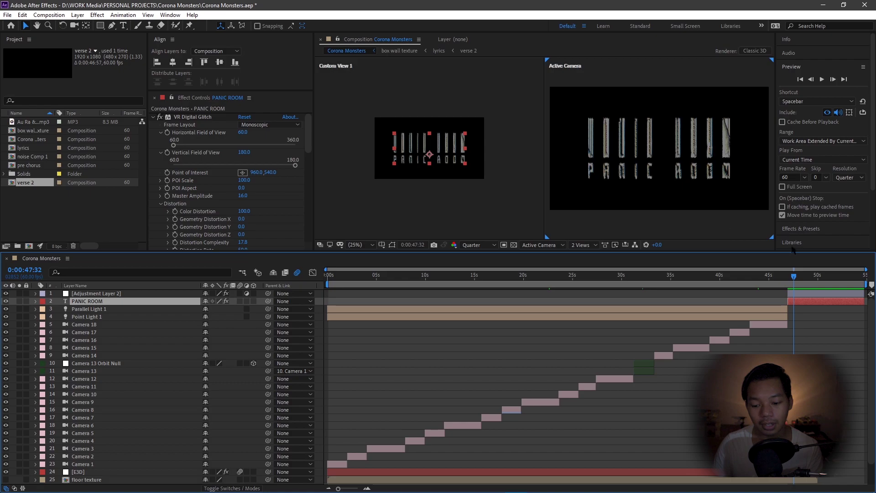
pyautogui.moveTo(793, 280); pyautogui.dragTo(832, 278)
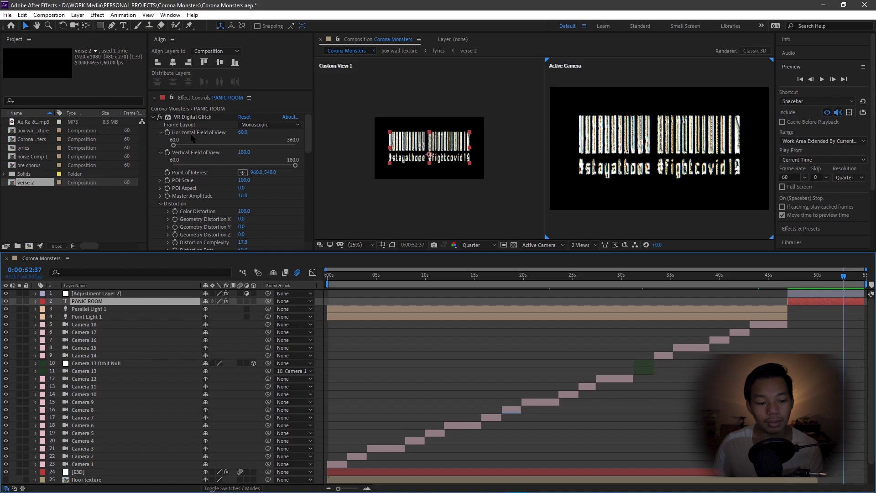
# Step: Examine the VR Digital Glitch and AE Pixel Sorter 2 settings applied to the PANIC ROOM text layer
pyautogui.click(192, 124)
pyautogui.scroll(-8, 191, 146)
pyautogui.scroll(8, 191, 147)
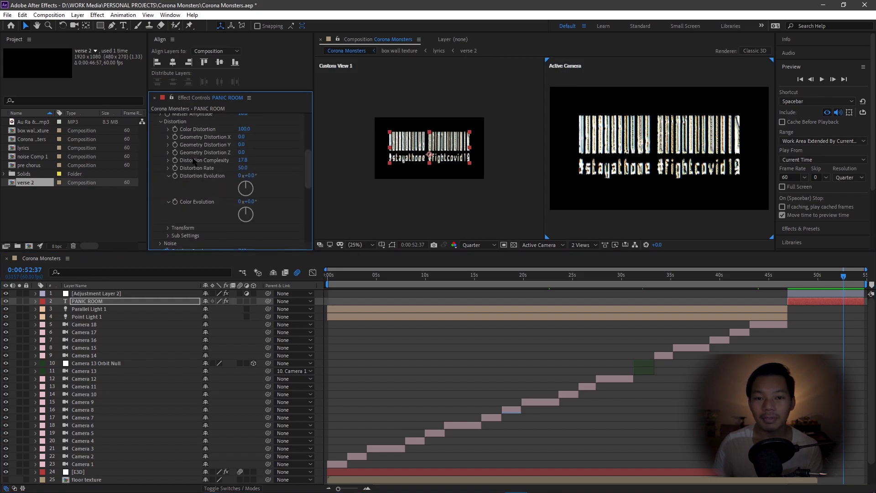
pyautogui.scroll(-8, 193, 164)
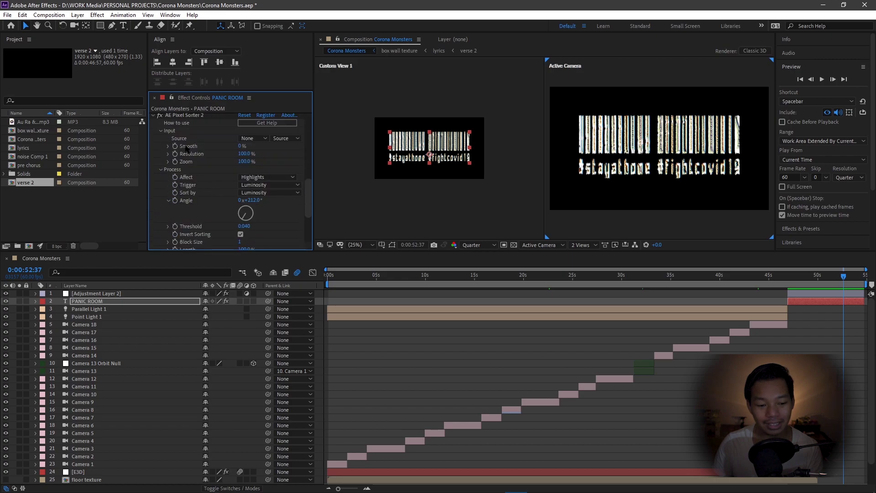
pyautogui.scroll(-3, 204, 162)
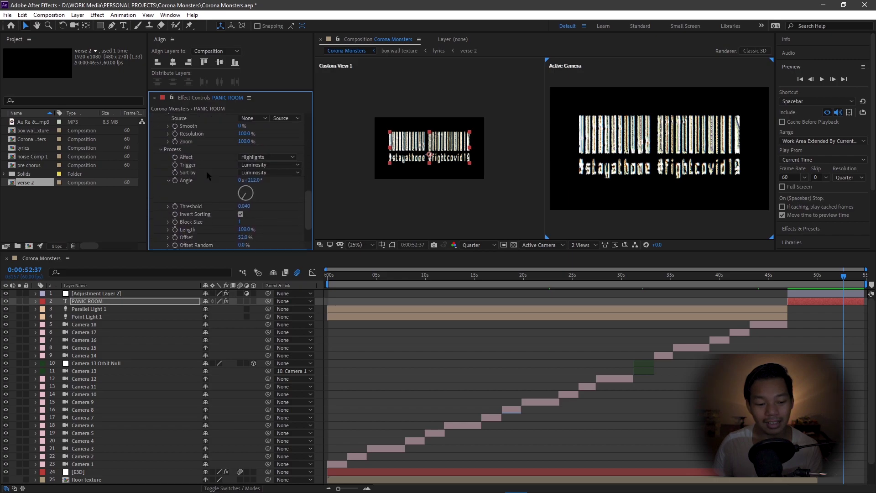
pyautogui.scroll(6, 206, 171)
pyautogui.scroll(5, 206, 174)
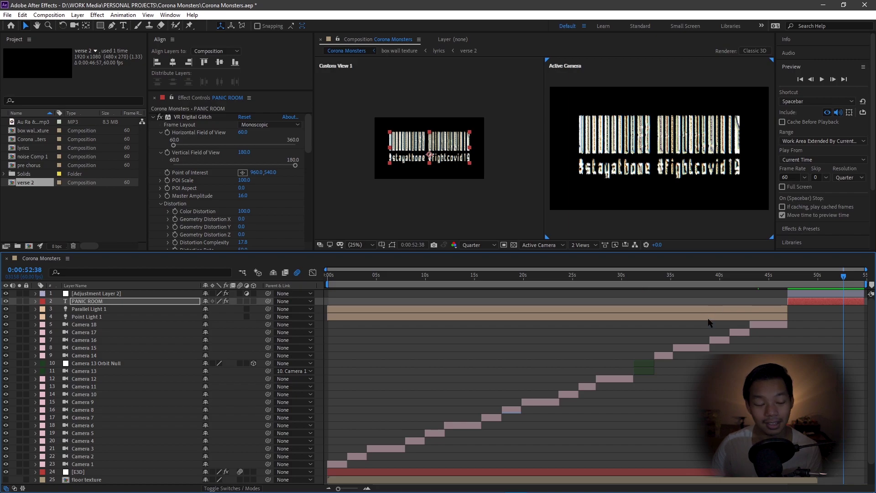
# Step: Check the PANIC ROOM text layer's Character settings and collapse them
pyautogui.scroll(-1, 180, 313)
pyautogui.scroll(1, 180, 314)
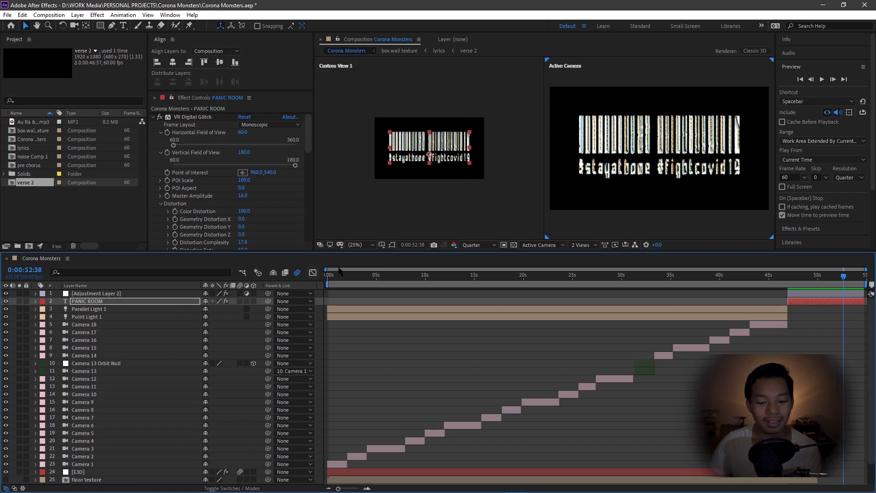
pyautogui.hotkey('ctrl', '6')
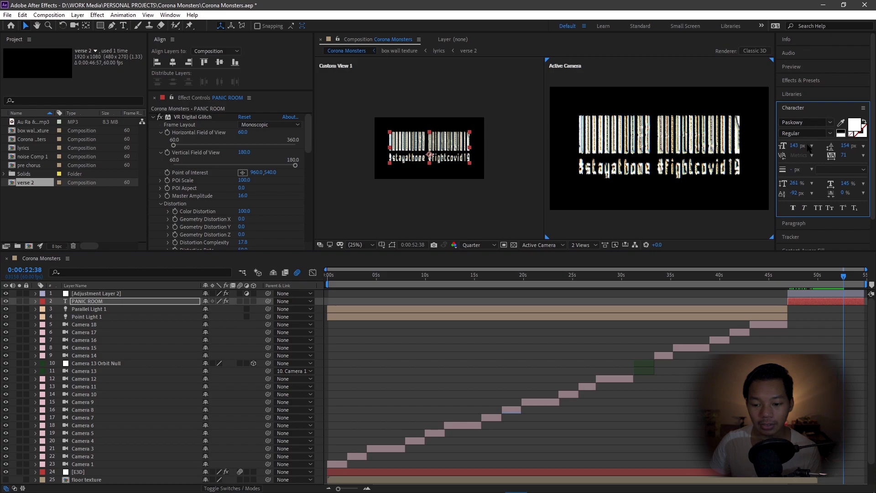
pyautogui.click(806, 108)
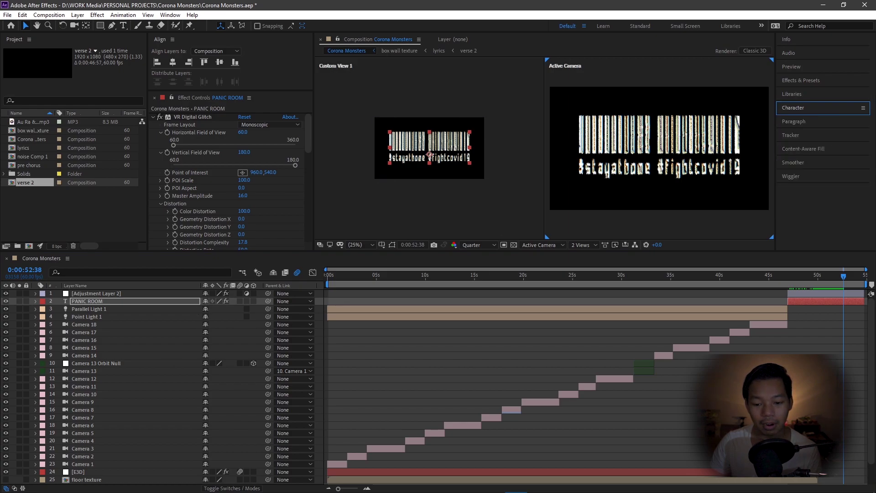
pyautogui.scroll(-1, 113, 323)
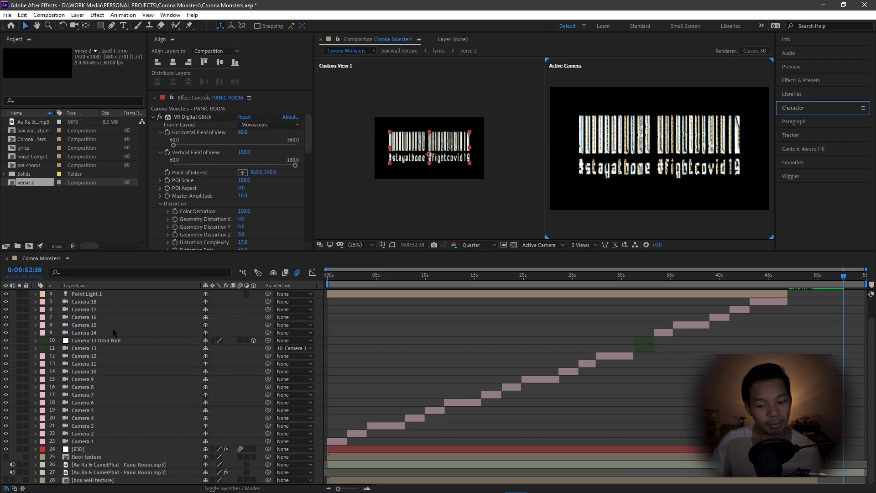
pyautogui.scroll(1, 146, 366)
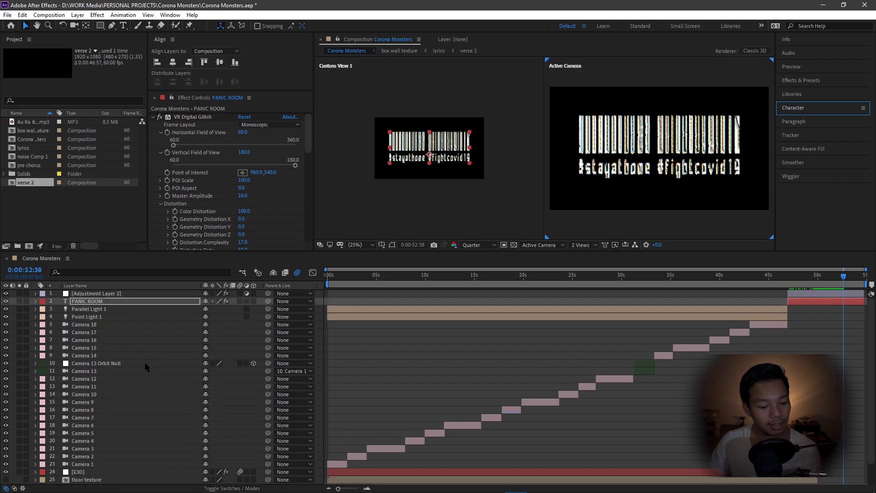
pyautogui.scroll(-1, 146, 366)
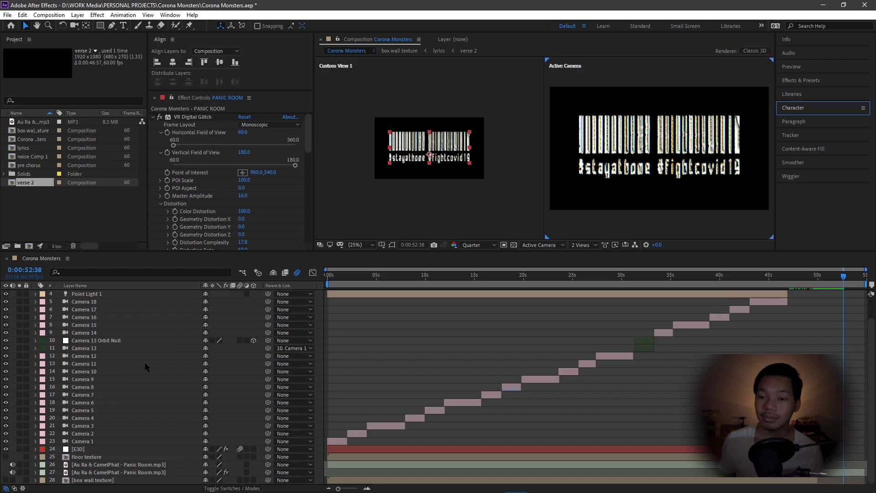
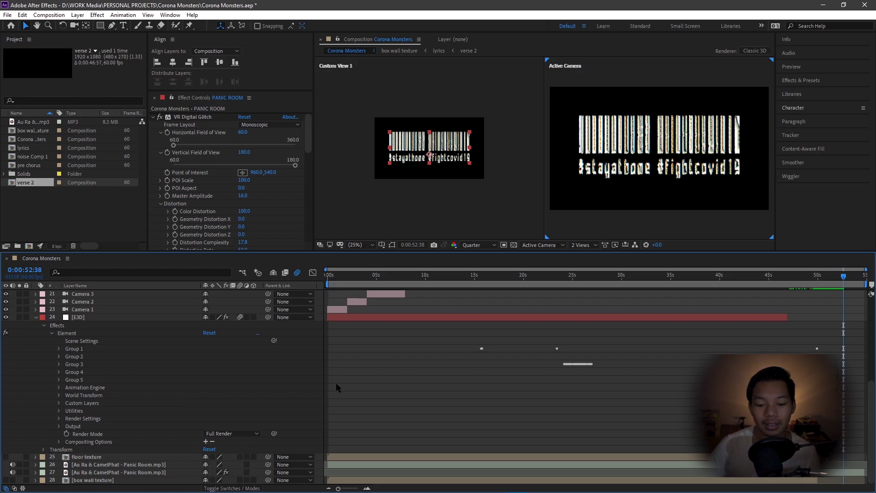
# Step: Scrub the end title to 0:00:52:34 and collapse the E3D layer's properties in the timeline
pyautogui.scroll(7, 336, 383)
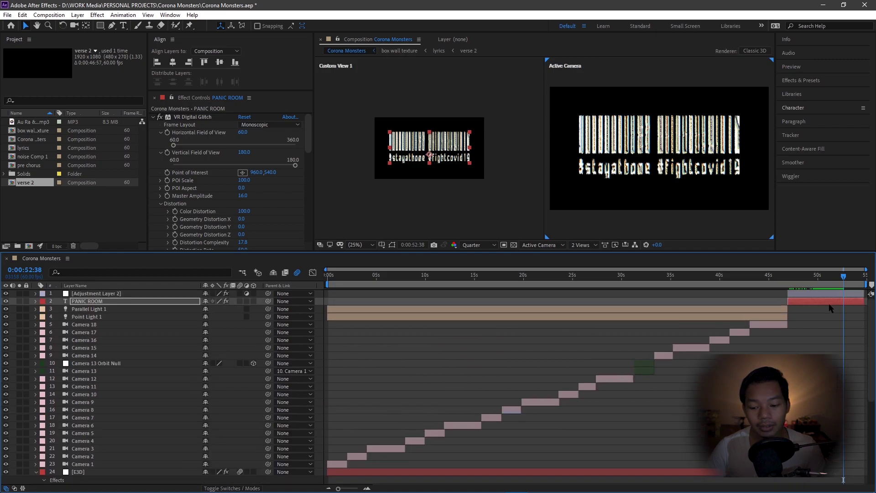
pyautogui.moveTo(799, 278); pyautogui.dragTo(843, 278)
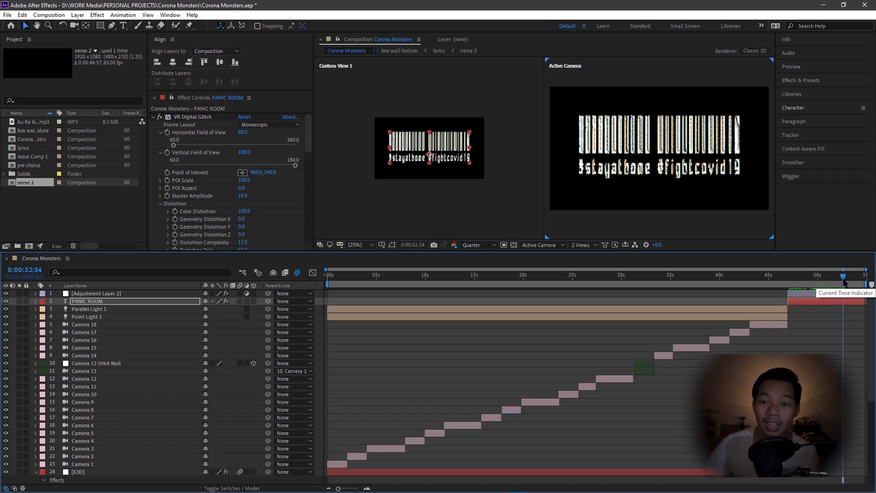
pyautogui.scroll(-6, 245, 378)
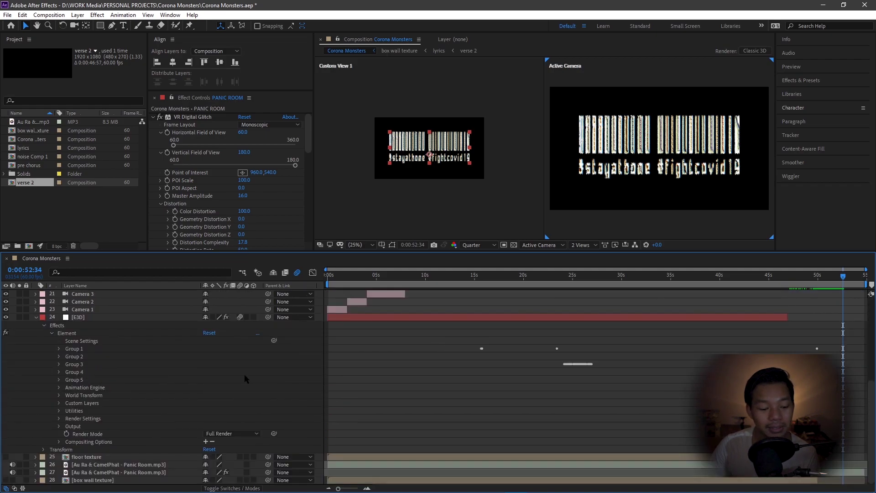
pyautogui.click(36, 317)
pyautogui.scroll(6, 36, 318)
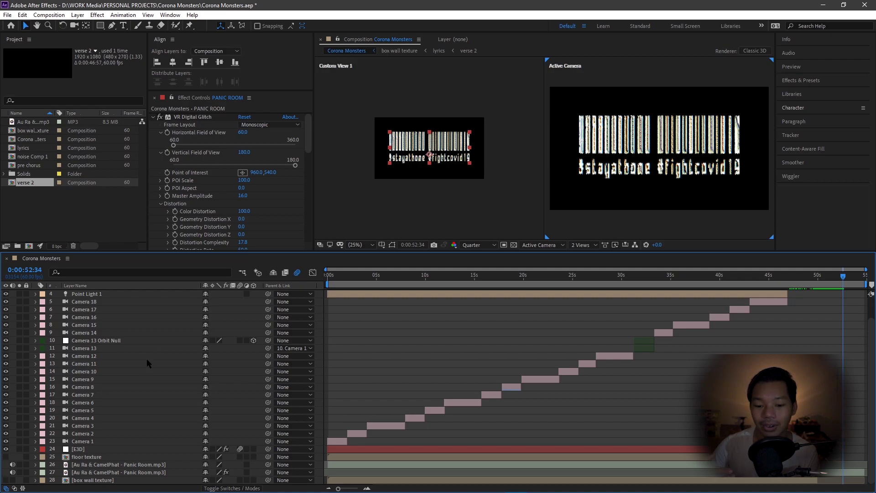
pyautogui.scroll(2, 137, 344)
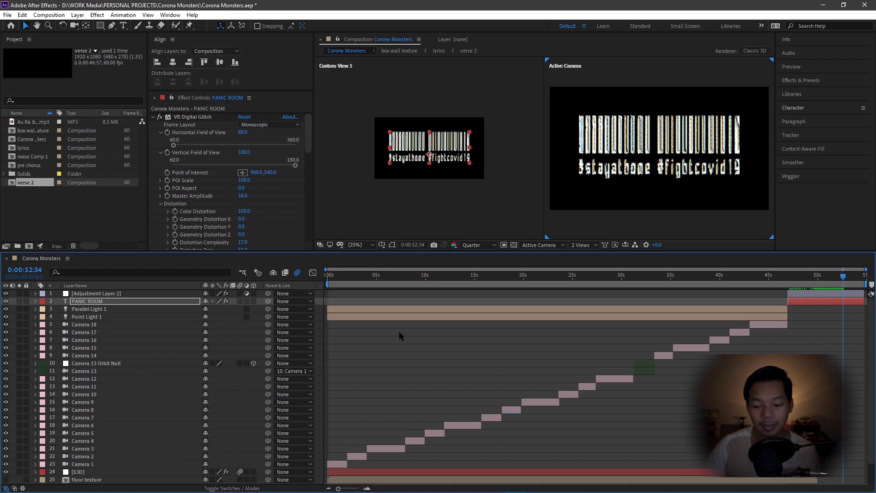
# Step: Scrub the composition to 0:00:37:55 and examine Camera 18's Transform and Camera Options properties
pyautogui.moveTo(338, 282); pyautogui.dragTo(753, 296)
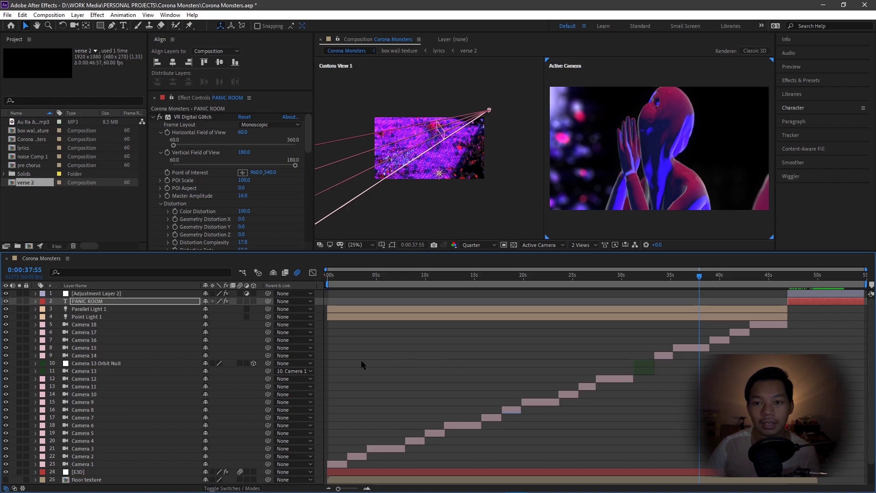
pyautogui.click(35, 324)
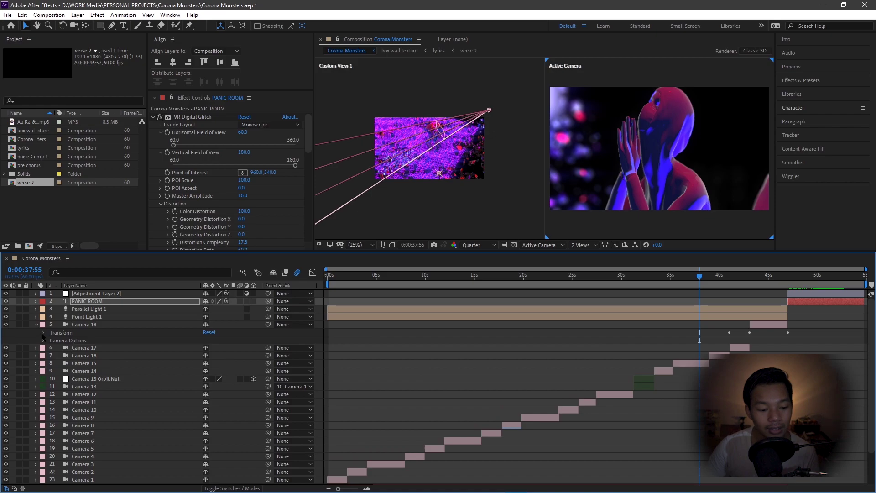
pyautogui.click(43, 333)
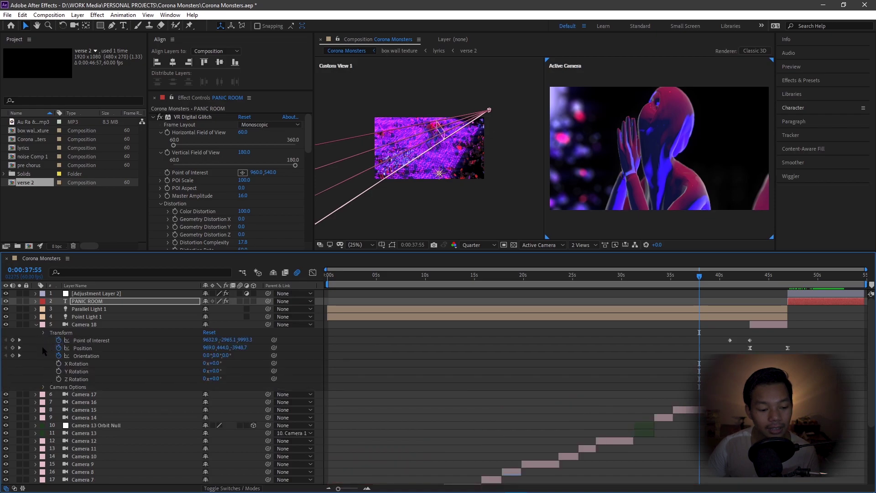
pyautogui.click(43, 333)
pyautogui.click(43, 340)
pyautogui.scroll(-1, 68, 366)
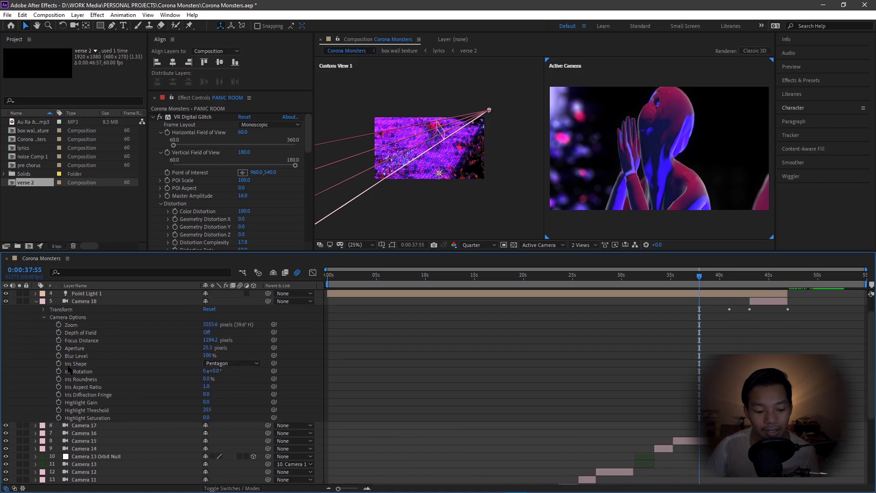
pyautogui.scroll(-1, 69, 370)
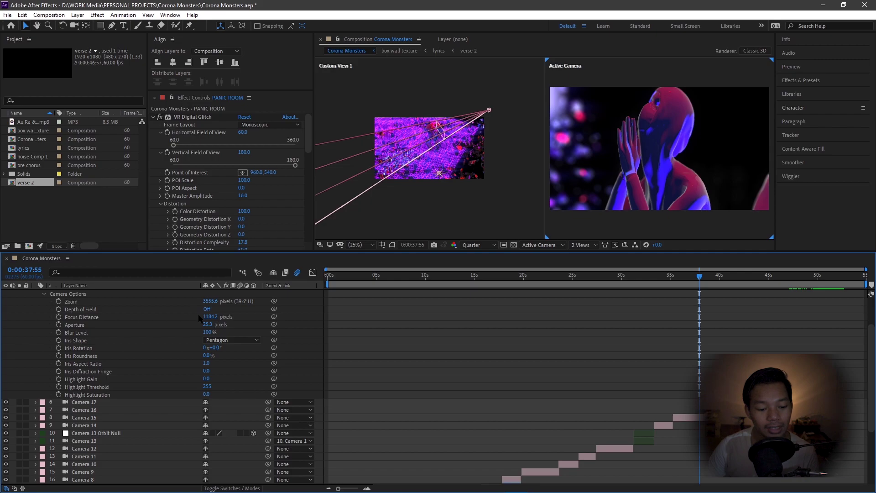
pyautogui.click(82, 324)
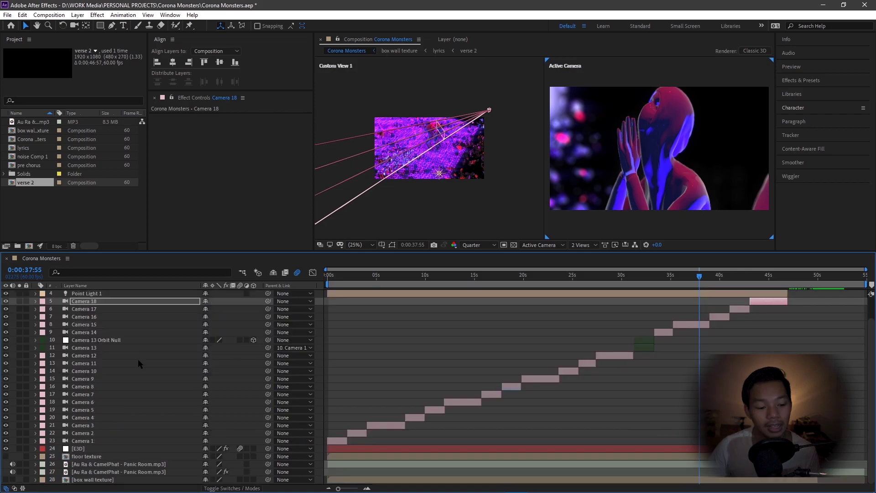
# Step: Enable motion blur for the Adjustment Layer 2, PANIC ROOM, Camera 13 Orbit Null, floor texture and box wall texture layers
pyautogui.scroll(1, 150, 358)
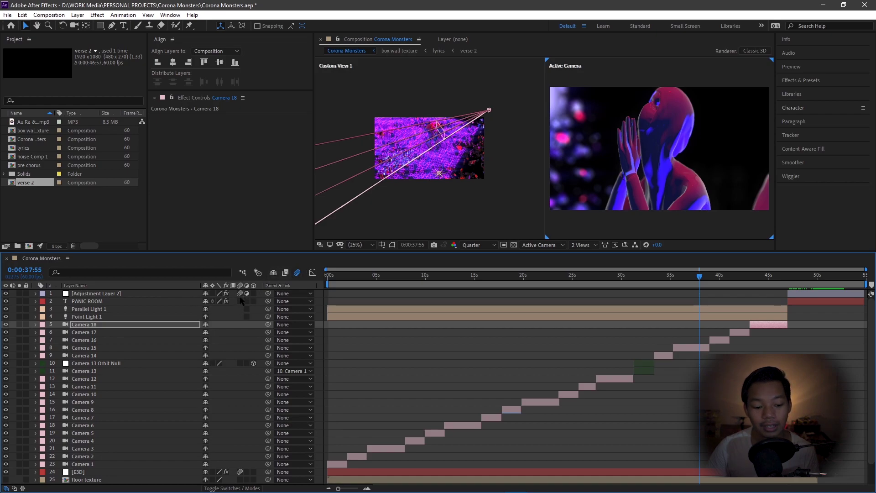
pyautogui.scroll(-1, 231, 383)
pyautogui.scroll(1, 234, 360)
pyautogui.click(240, 363)
pyautogui.scroll(-1, 234, 408)
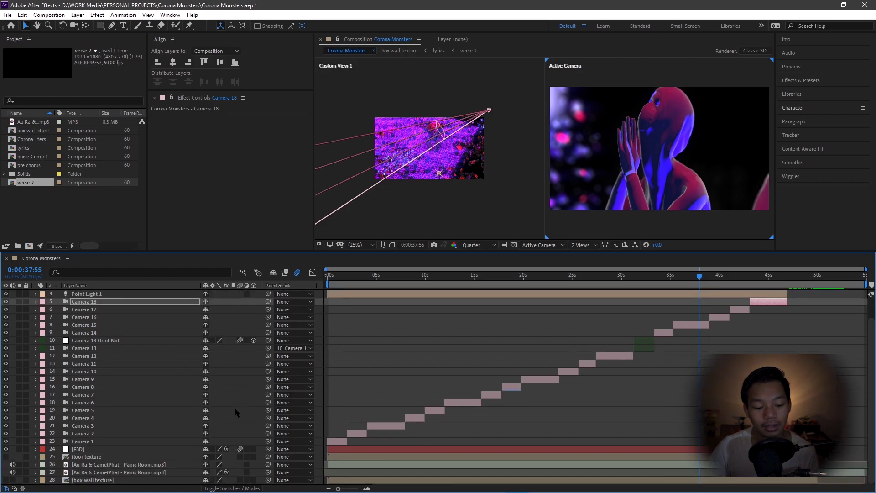
pyautogui.click(240, 457)
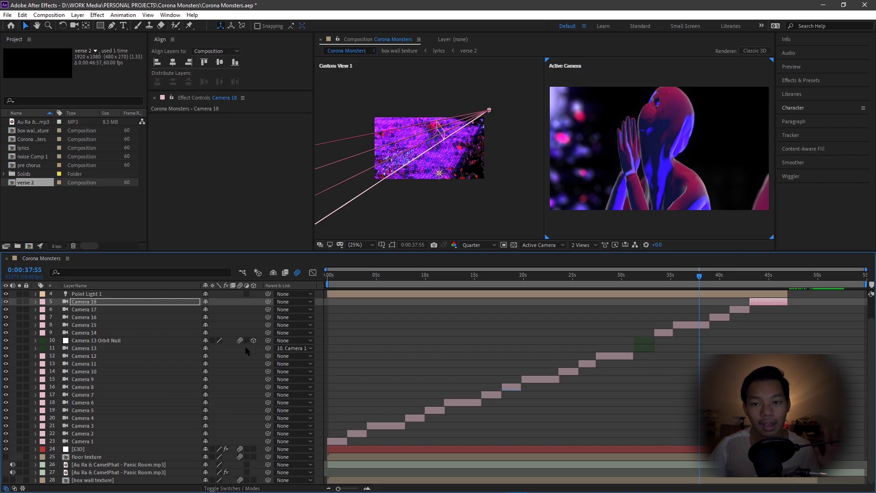
# Step: Select the E3D layer and review the Render Settings and Output options of its Element effect
pyautogui.click(83, 450)
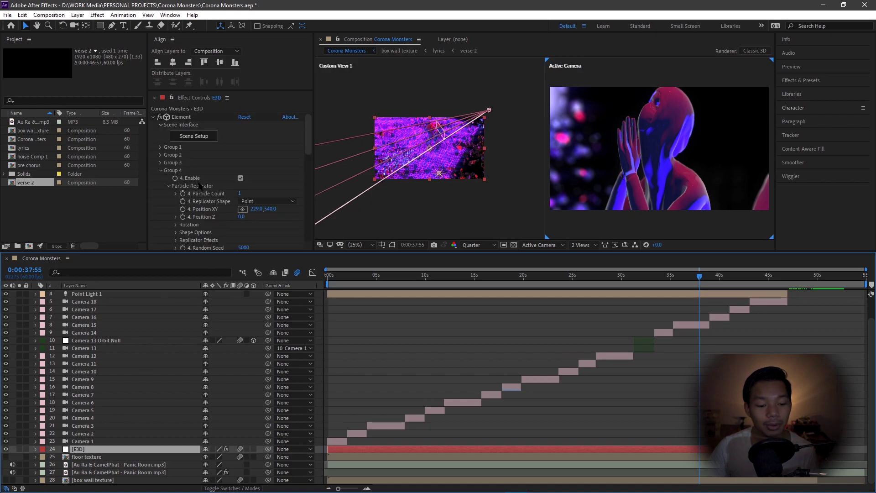
pyautogui.click(159, 171)
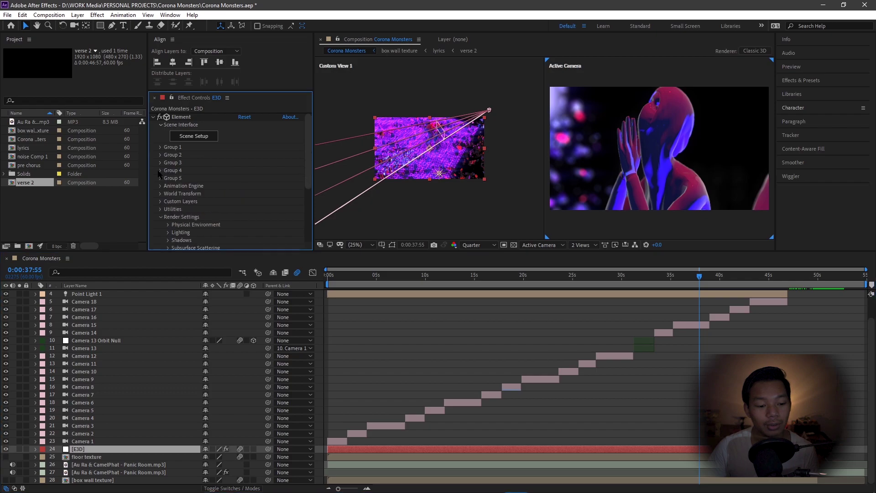
pyautogui.scroll(-4, 186, 221)
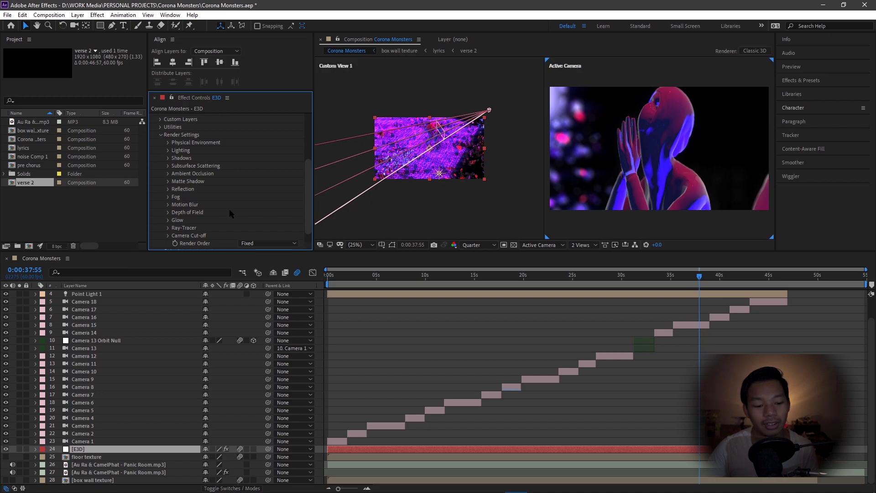
pyautogui.scroll(1, 229, 210)
pyautogui.scroll(1, 183, 241)
pyautogui.scroll(2, 174, 230)
pyautogui.click(160, 217)
pyautogui.click(159, 225)
pyautogui.scroll(-3, 226, 218)
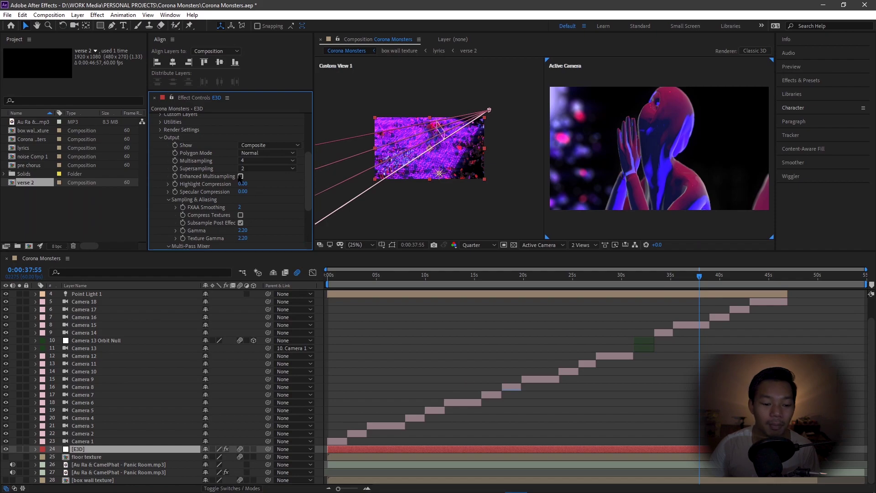
# Step: Turn on Enhanced Multisampling in the Element effect's Output settings and choose 4 for Multisampling
pyautogui.press('Return')
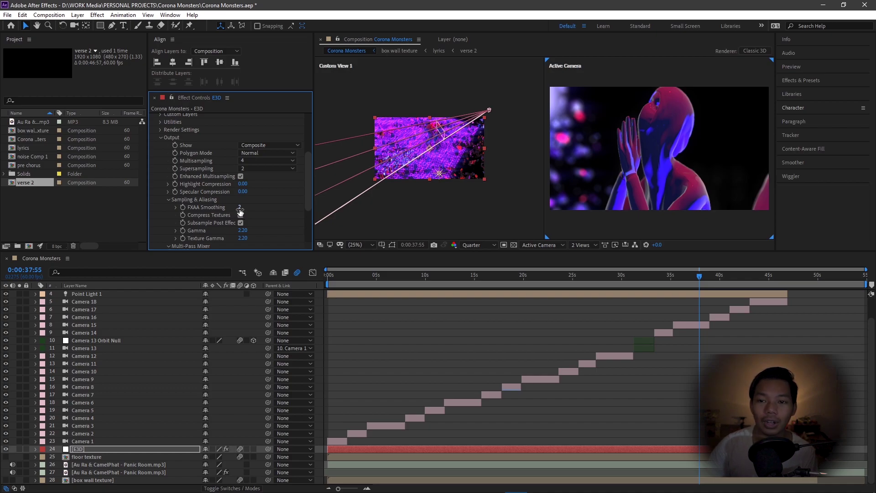
pyautogui.scroll(-2, 269, 213)
pyautogui.scroll(3, 269, 196)
pyautogui.click(279, 173)
pyautogui.click(273, 213)
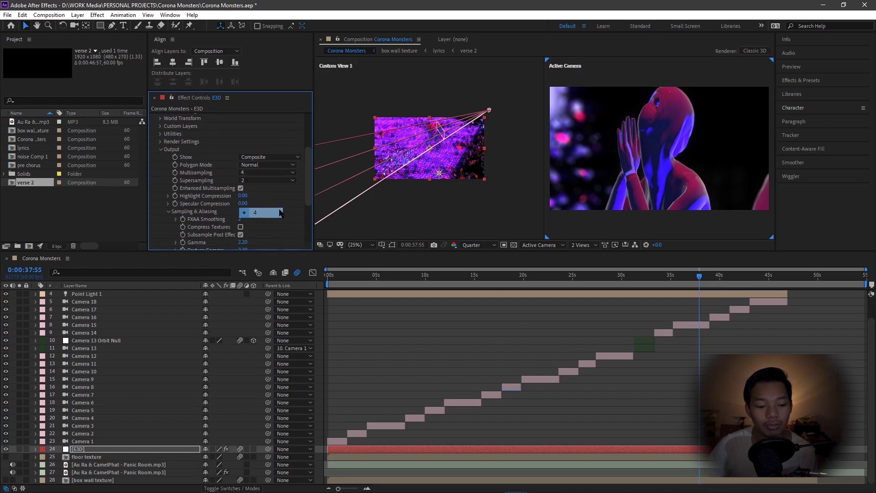
# Step: Try Supersampling values of 8 and 4 in the Element effect and restore it to 2, with Multisampling at 4
pyautogui.click(287, 180)
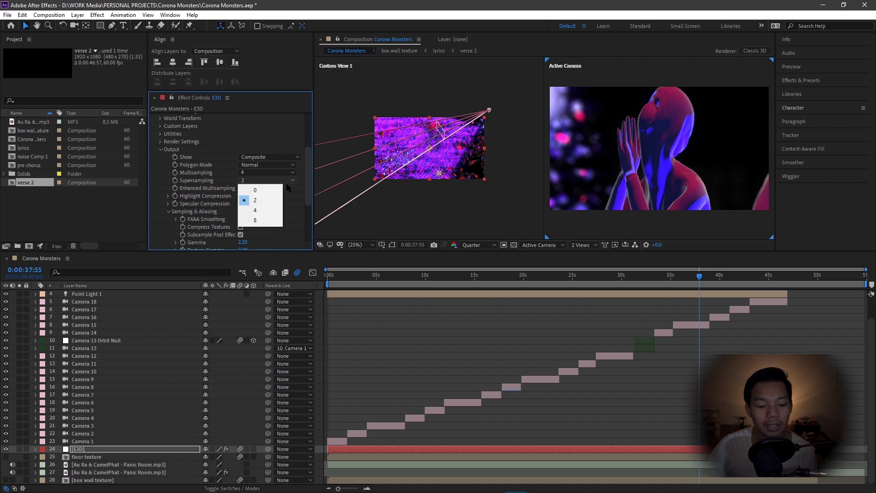
pyautogui.click(269, 220)
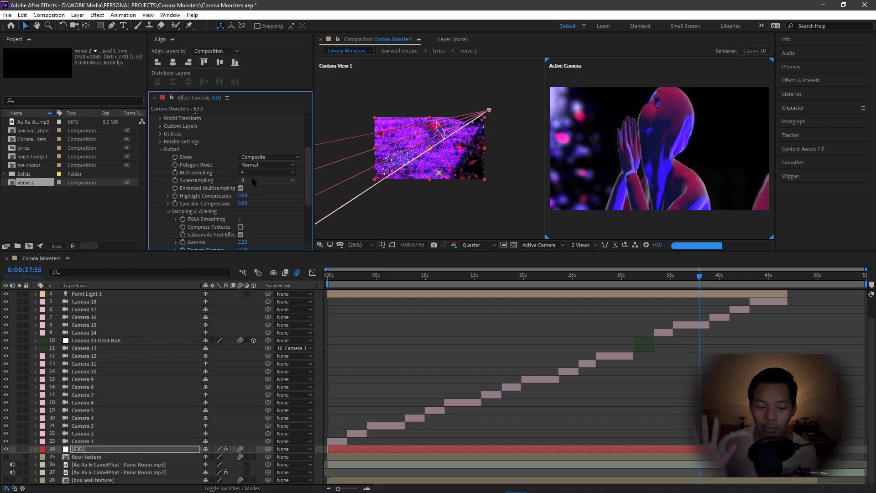
pyautogui.click(254, 181)
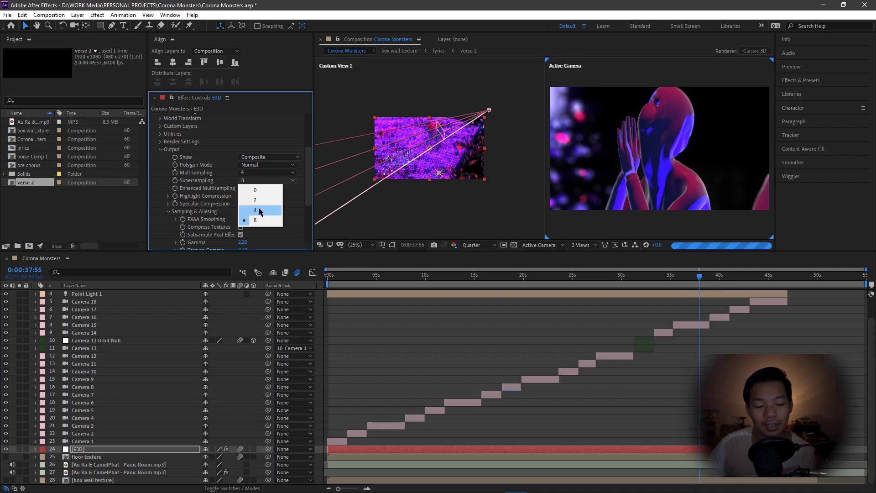
pyautogui.click(259, 210)
pyautogui.click(267, 172)
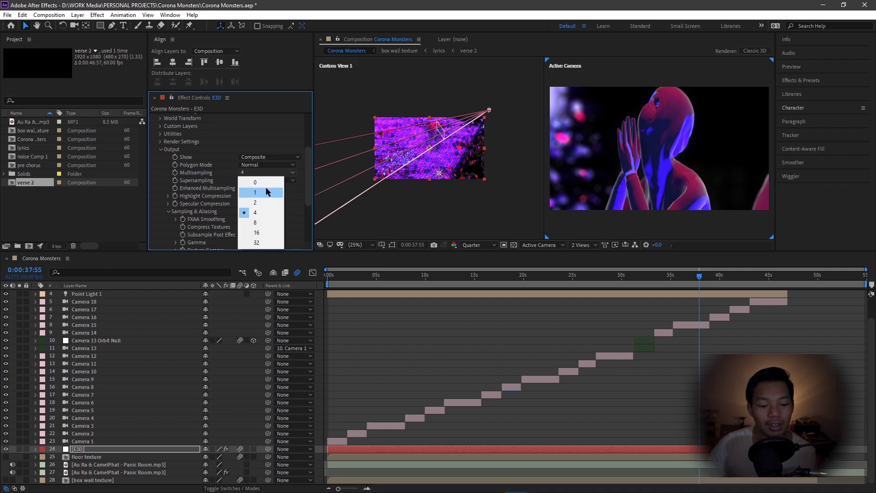
pyautogui.click(262, 212)
pyautogui.click(265, 180)
pyautogui.click(264, 199)
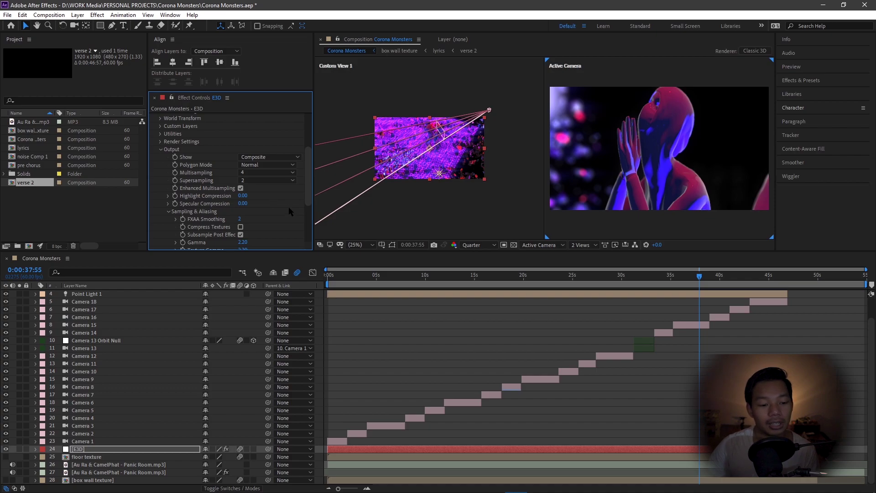
# Step: Turn off Enhanced Multisampling in the Element effect and check the Supersampling and Subsample Post Effects options
pyautogui.scroll(3, 277, 218)
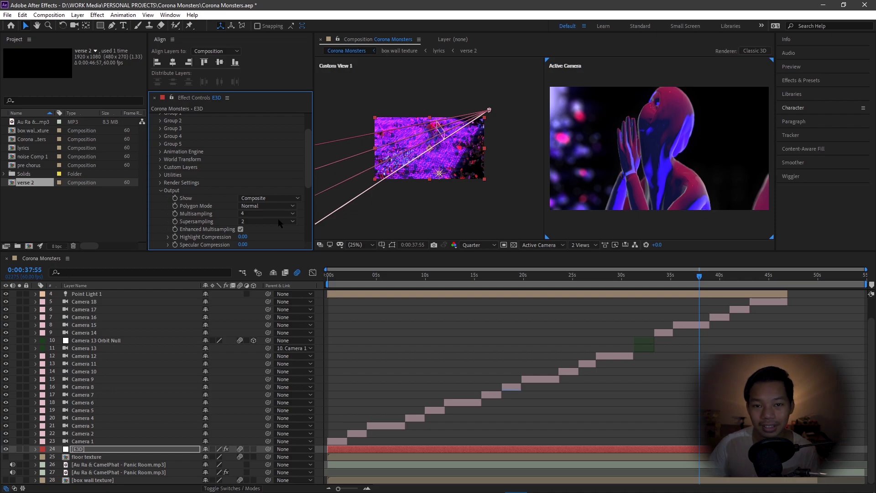
pyautogui.click(269, 213)
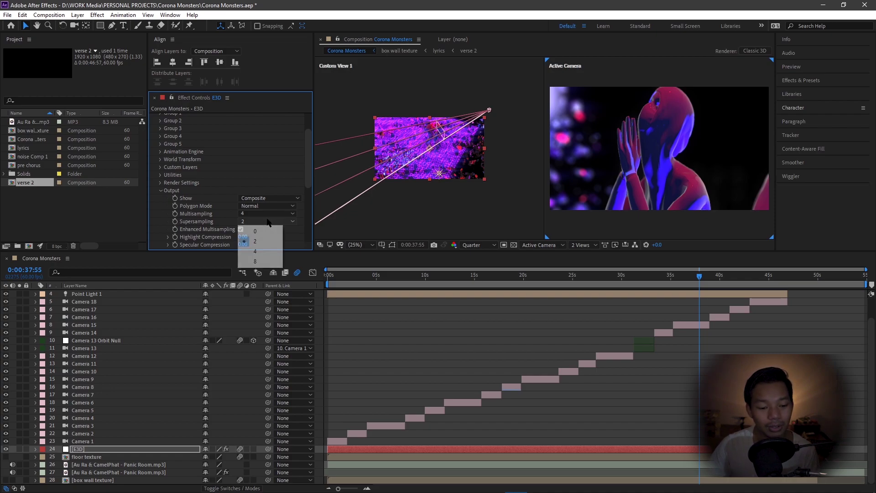
pyautogui.click(293, 227)
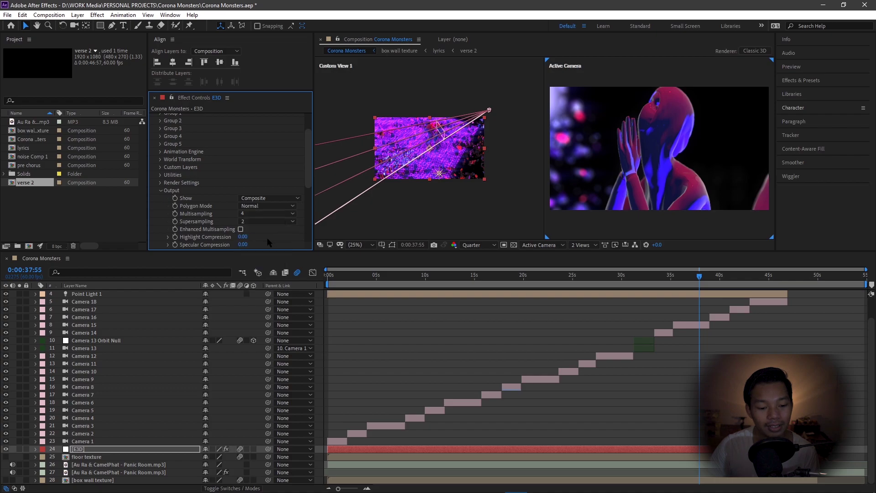
pyautogui.scroll(-3, 269, 236)
pyautogui.scroll(1, 269, 235)
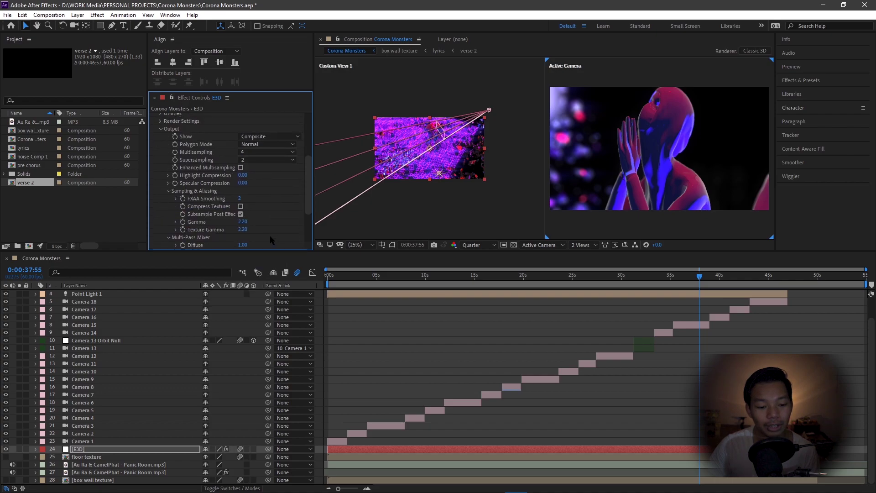
pyautogui.click(241, 214)
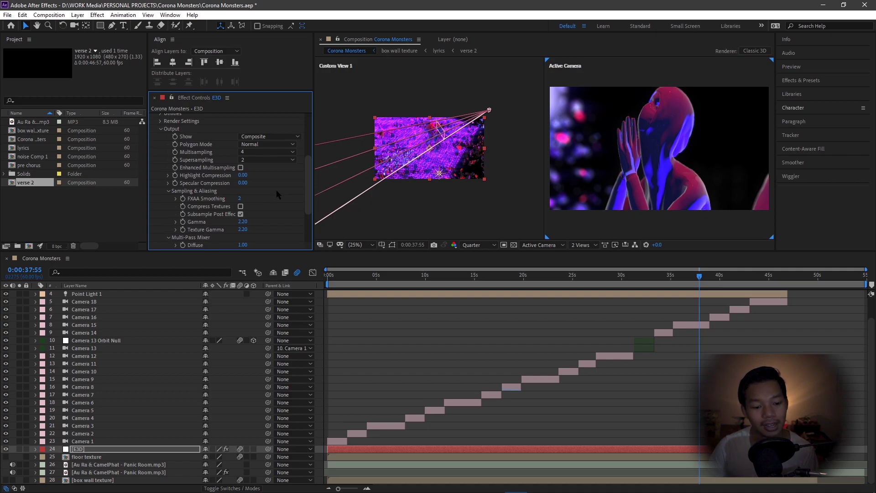
# Step: Collapse the Element effect on the E3D layer
pyautogui.scroll(4, 275, 189)
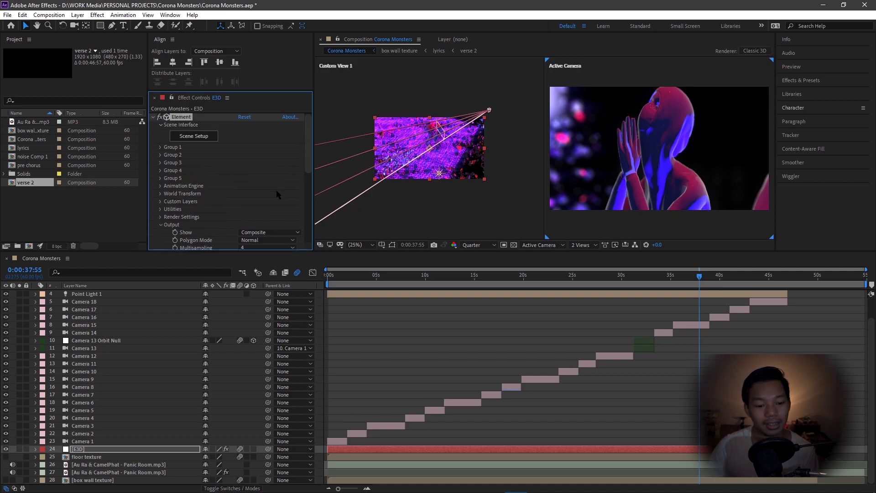
pyautogui.click(153, 117)
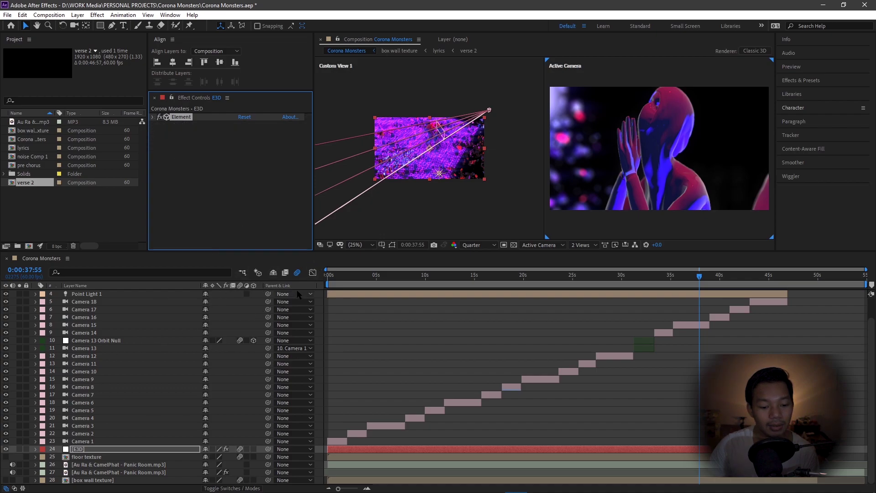
pyautogui.scroll(2, 210, 378)
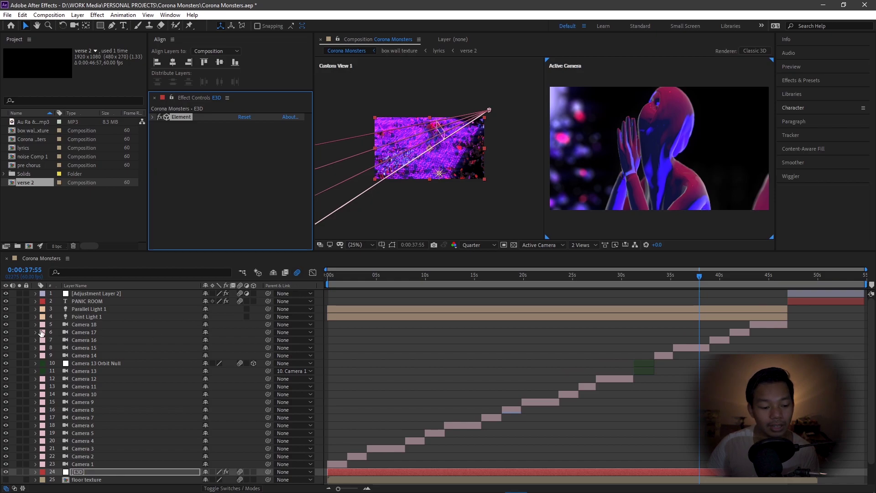